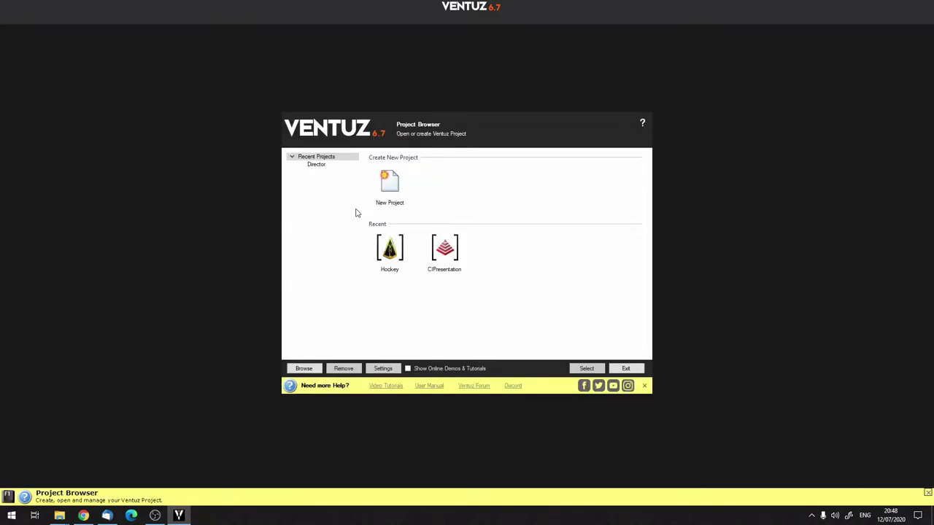
Start a new project and name it "Quickstart Part 2".
left_click(387, 187)
double_click(388, 187)
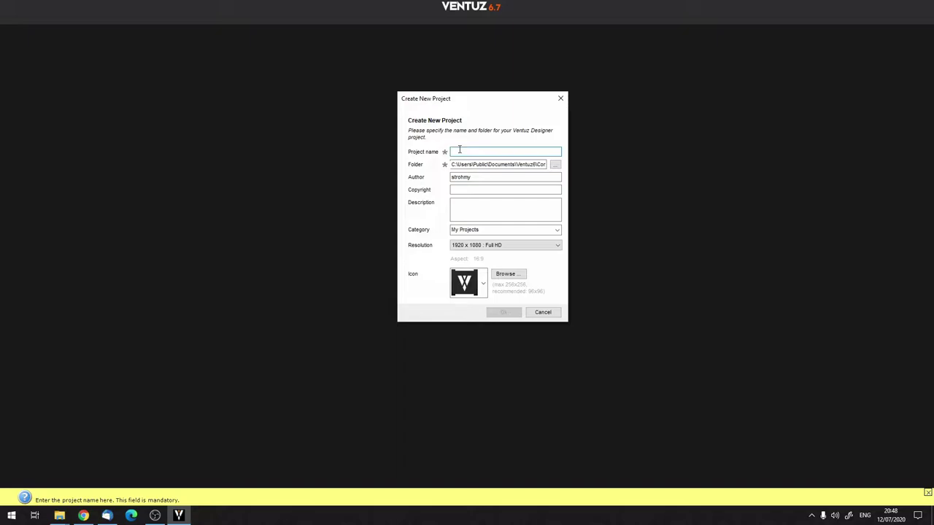
type("Quickstart Part 2")
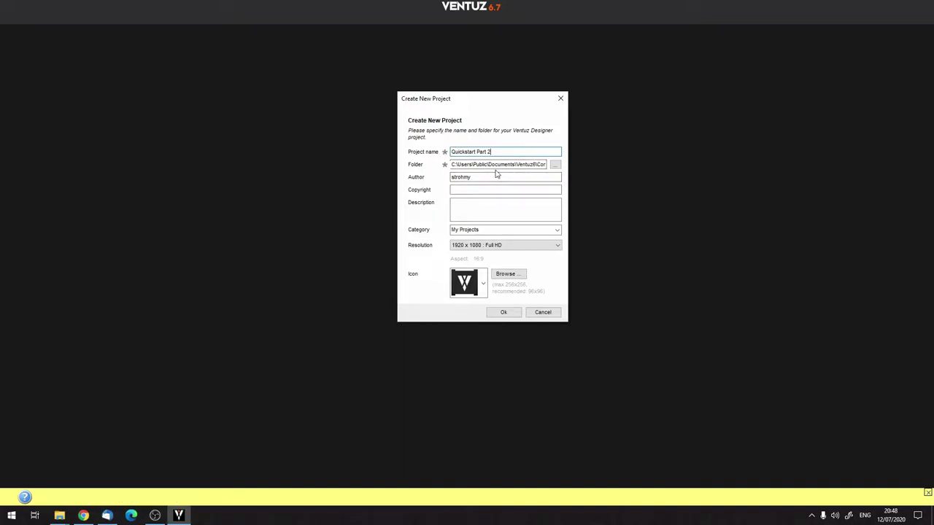
Set the project's location to the Ventuz Project folder on the Desktop.
left_click(553, 164)
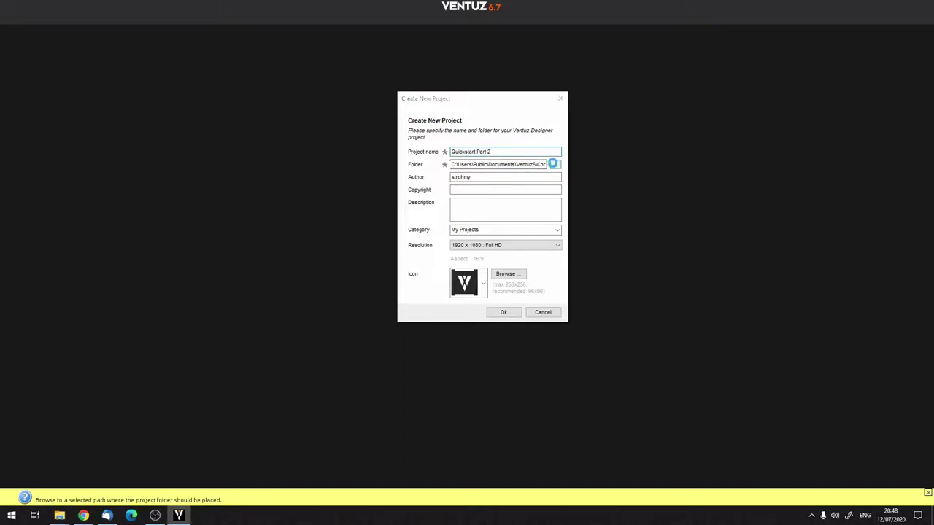
left_click_drag(579, 117, 434, 96)
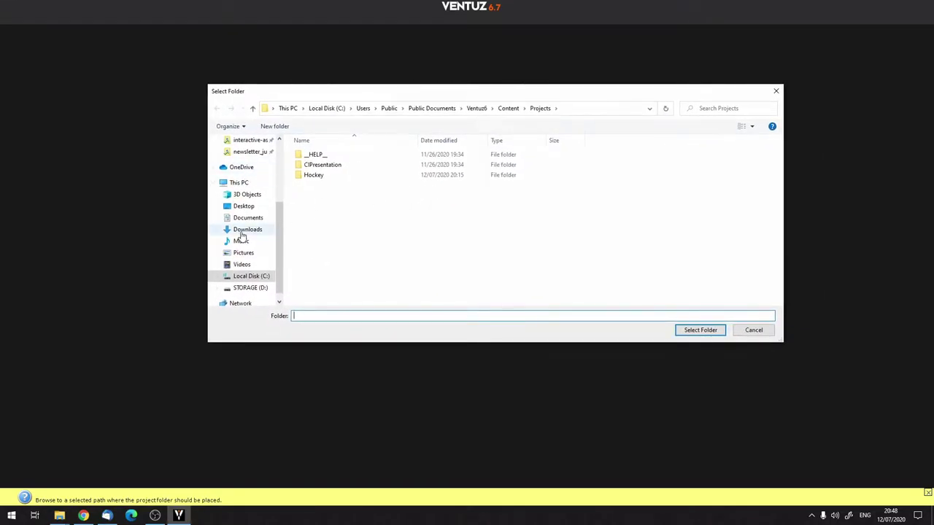
left_click(241, 206)
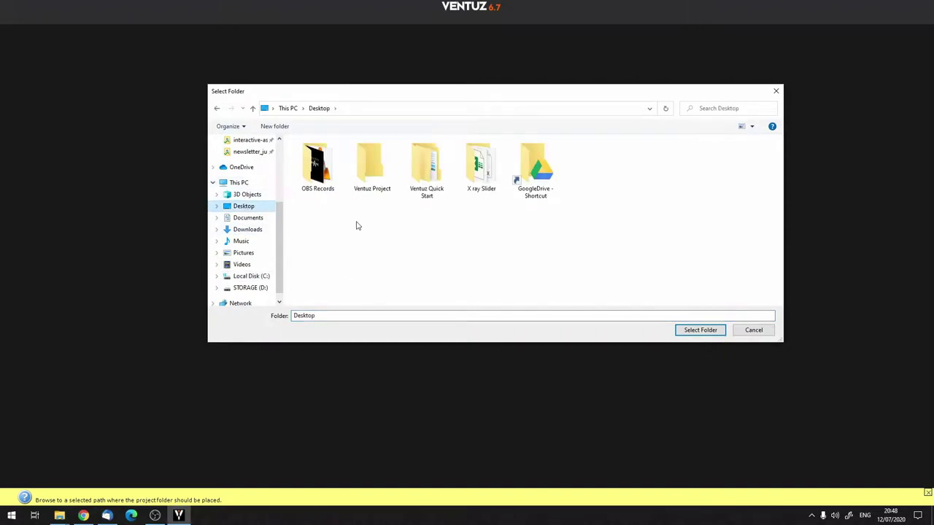
left_click(373, 161)
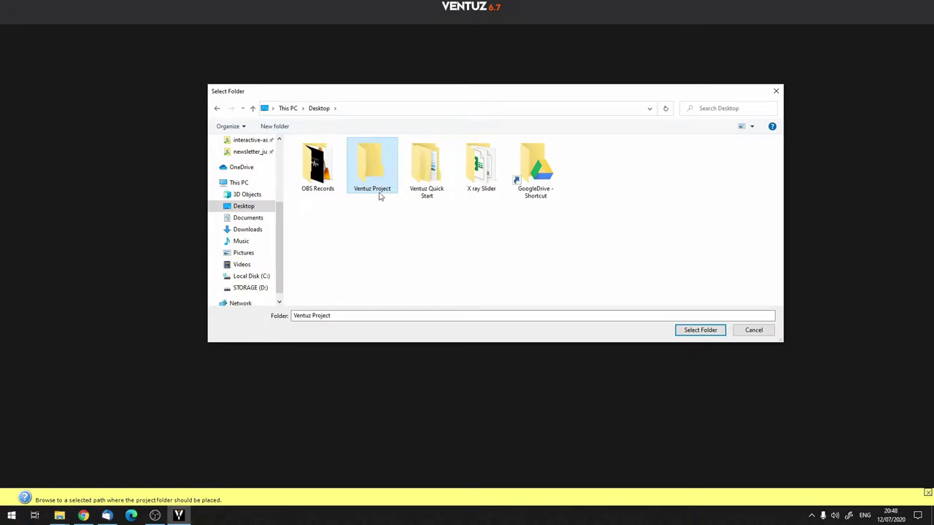
left_click(698, 330)
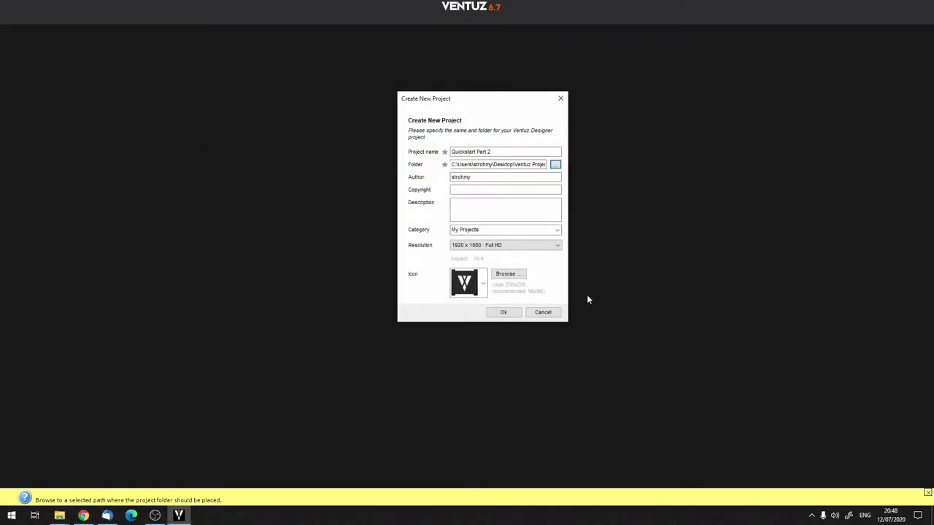
left_click_drag(511, 164, 547, 164)
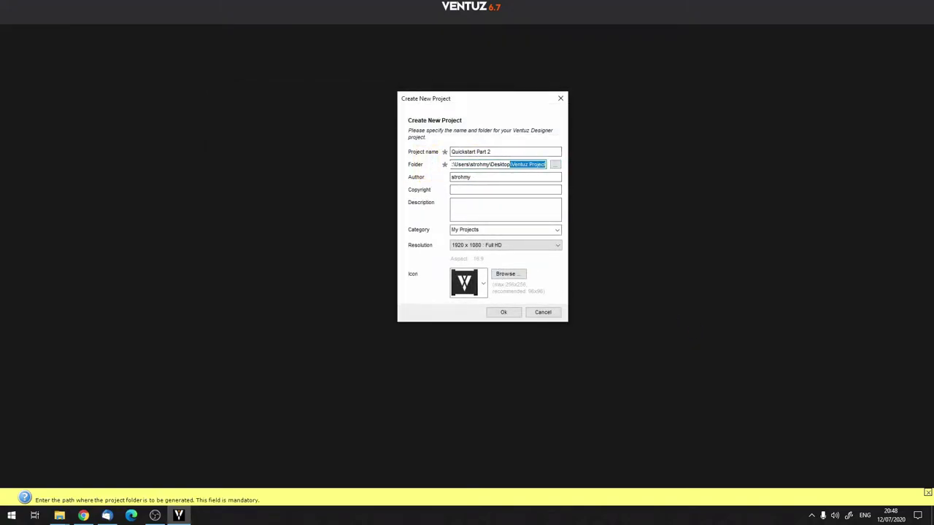
left_click(481, 165)
left_click_drag(458, 164, 420, 182)
Enter the author's first name and create the project with the 1920 x 1080 Full HD resolution.
left_click(506, 177)
type("Matthias")
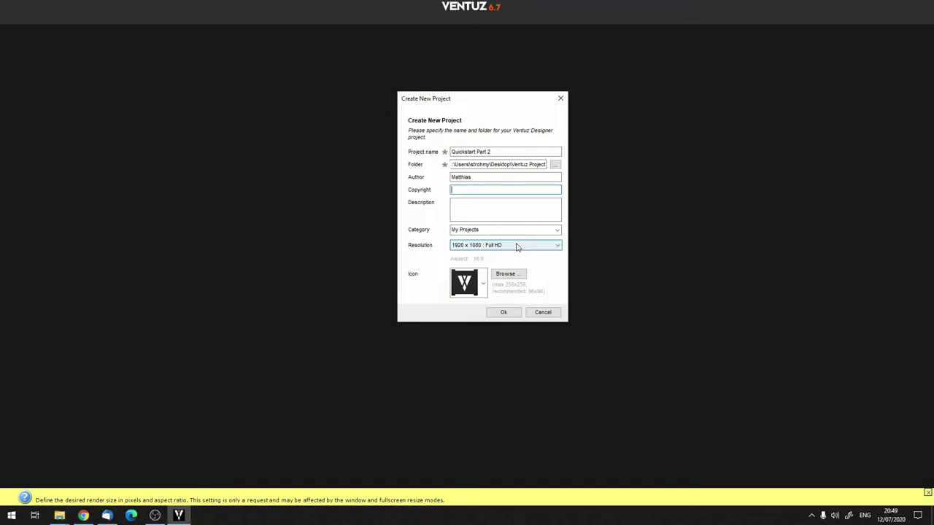
left_click(503, 313)
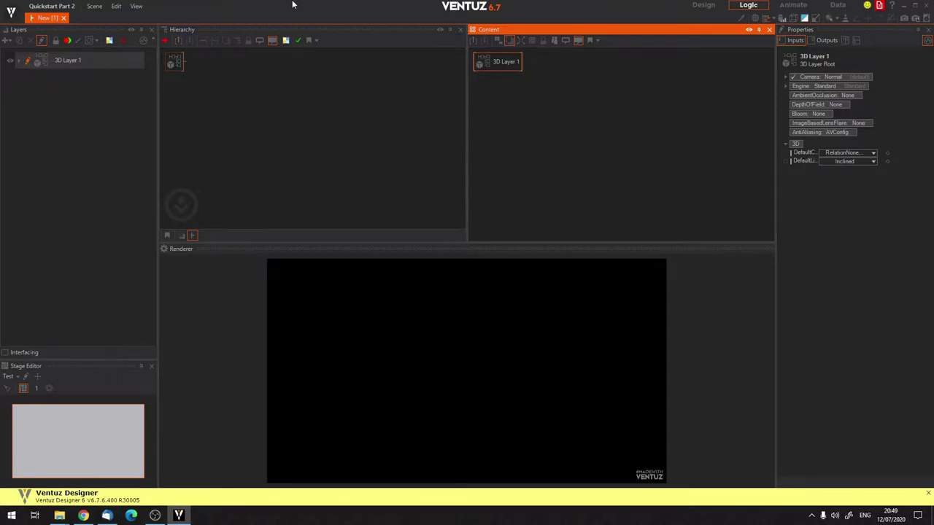
Switch to the desktop and open the Quickstart Part 2 folder inside Ventuz Project, enlarging the window to show its whole content.
left_click(903, 5)
left_click_drag(765, 279, 692, 240)
left_click(687, 277)
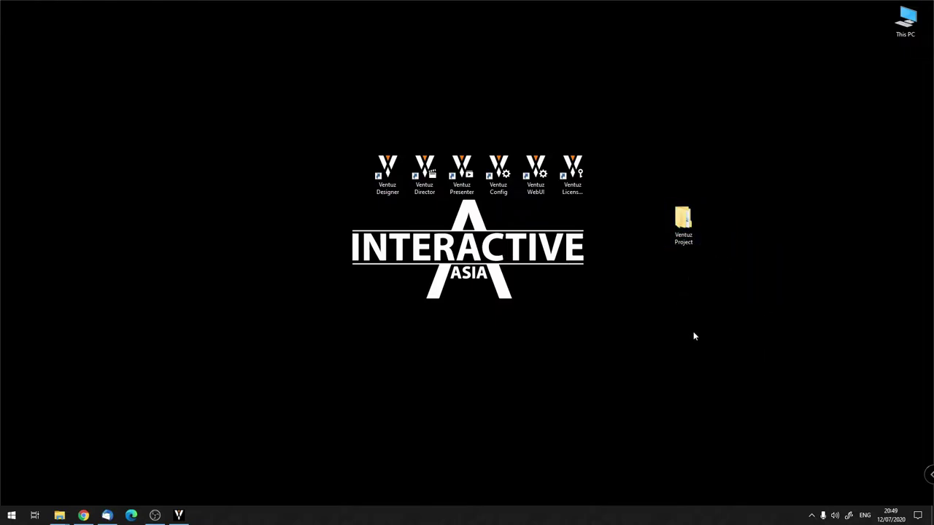
double_click(681, 221)
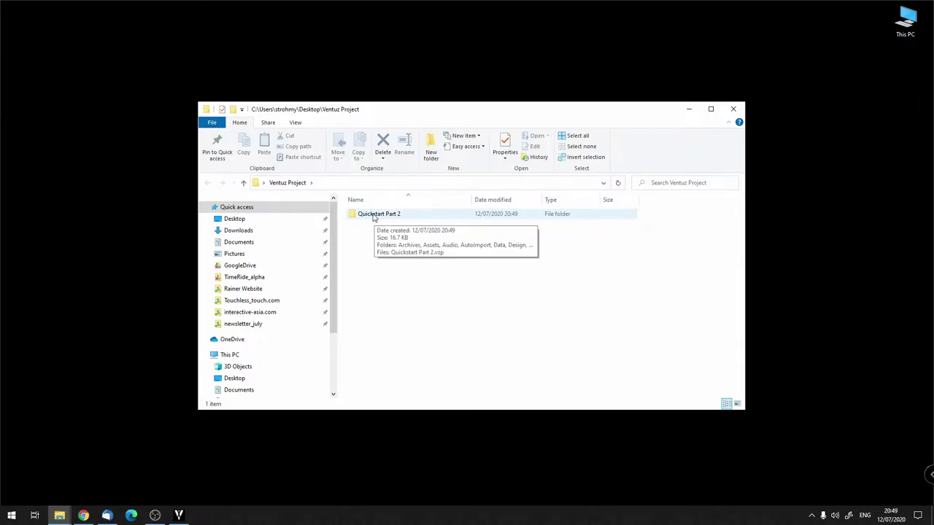
double_click(373, 216)
left_click_drag(496, 110, 549, 42)
left_click_drag(513, 347, 509, 441)
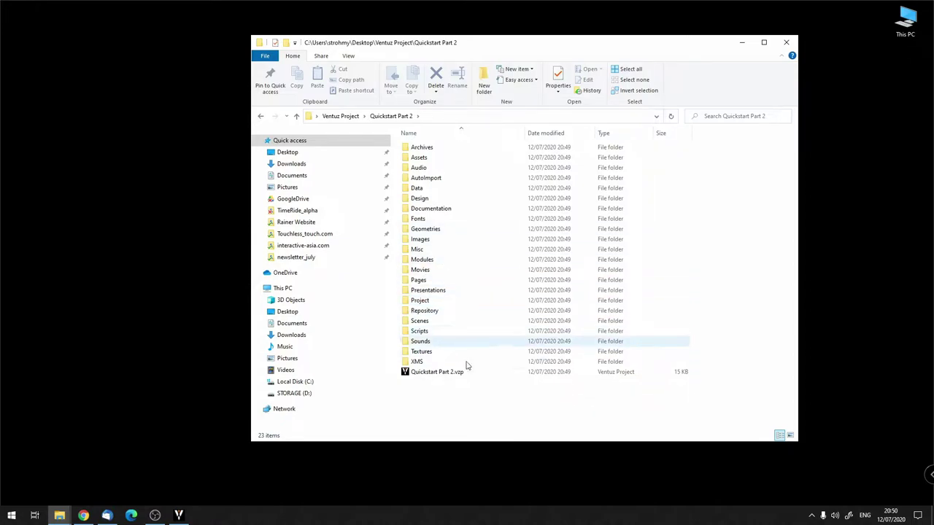
Examine the Movies and Scenes folders and the Quickstart Part 2.vzp project file, look inside Scenes, and close the folder window.
left_click(430, 273)
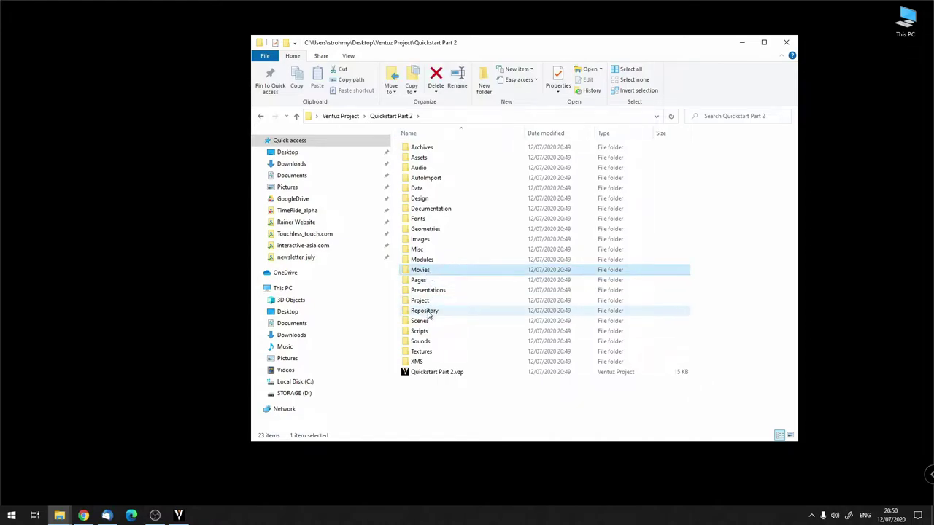
left_click(421, 321)
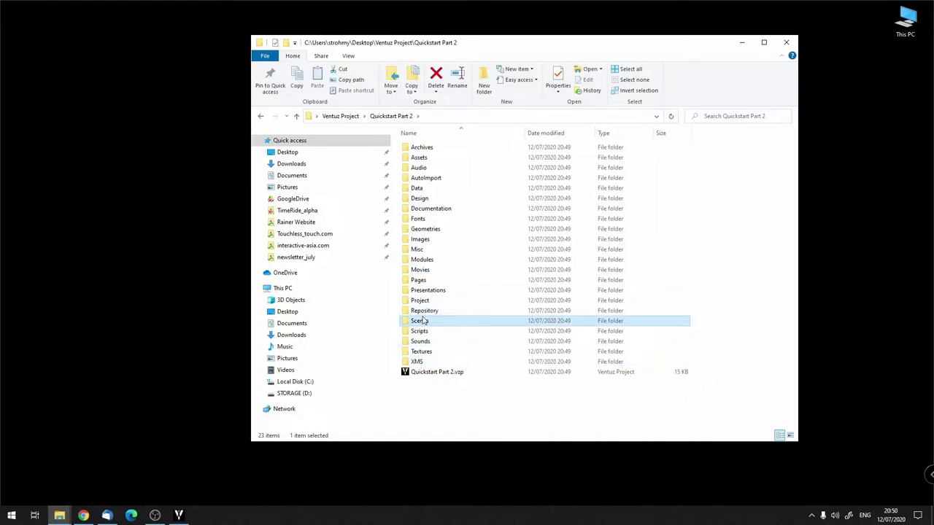
left_click(434, 401)
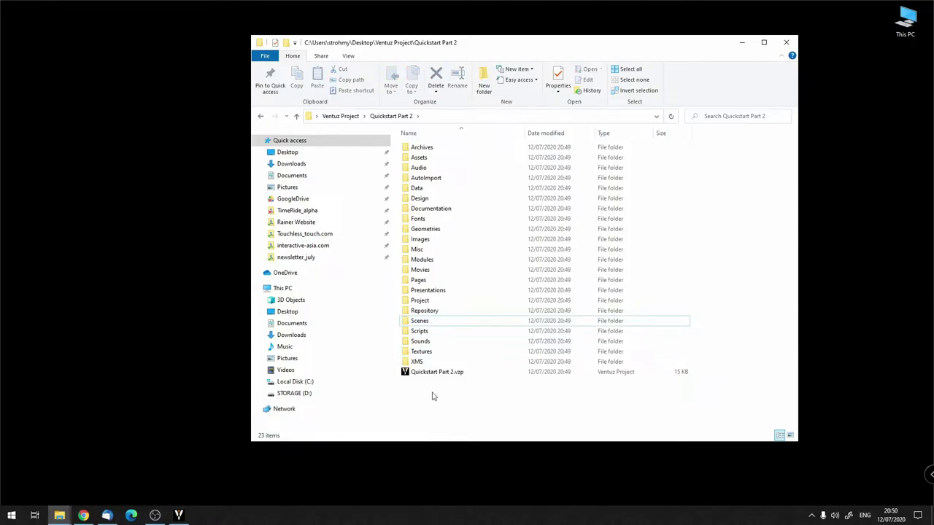
left_click(435, 372)
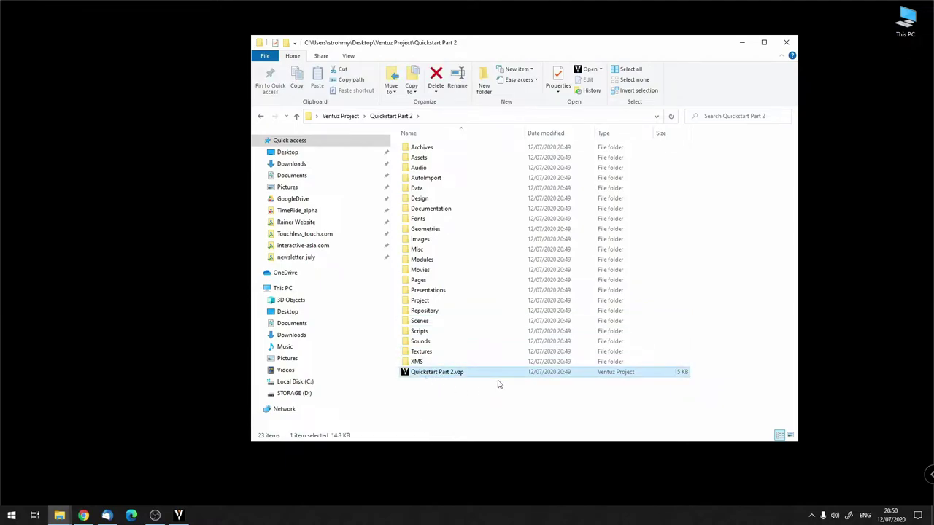
left_click(461, 407)
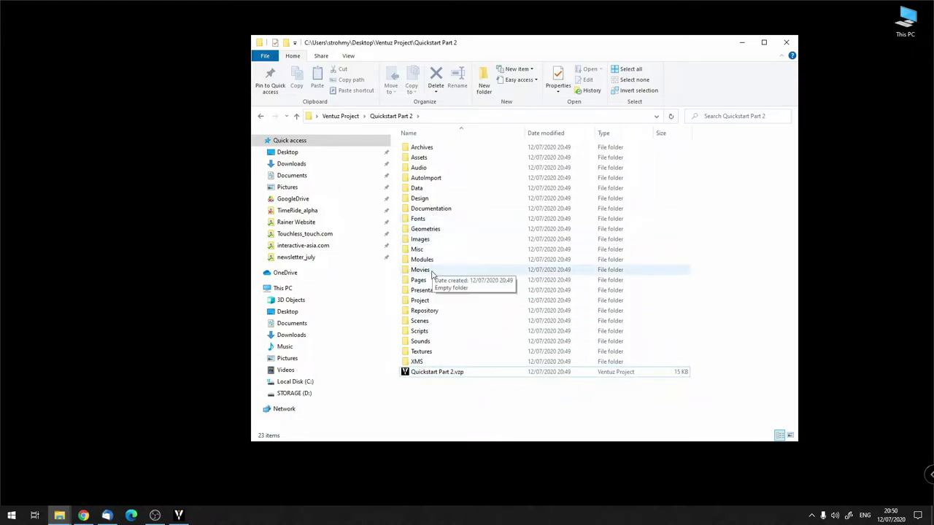
double_click(429, 322)
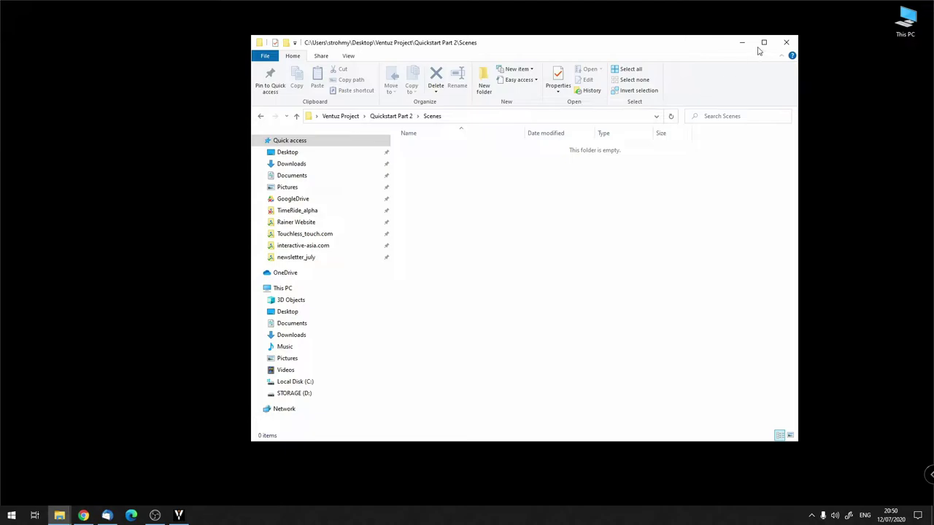
left_click(786, 42)
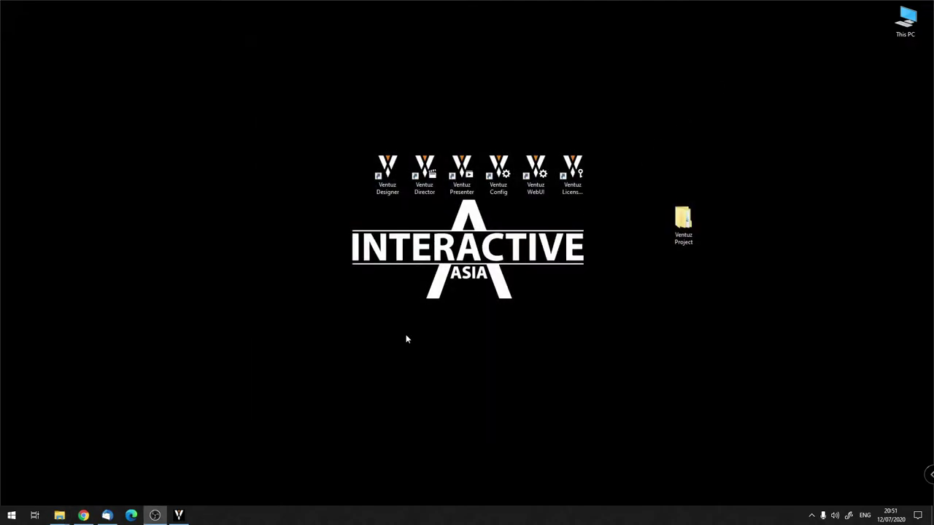
Switch back to Ventuz Designer and check the Logo/Watermark settings in the project properties, leaving without changes.
left_click(180, 516)
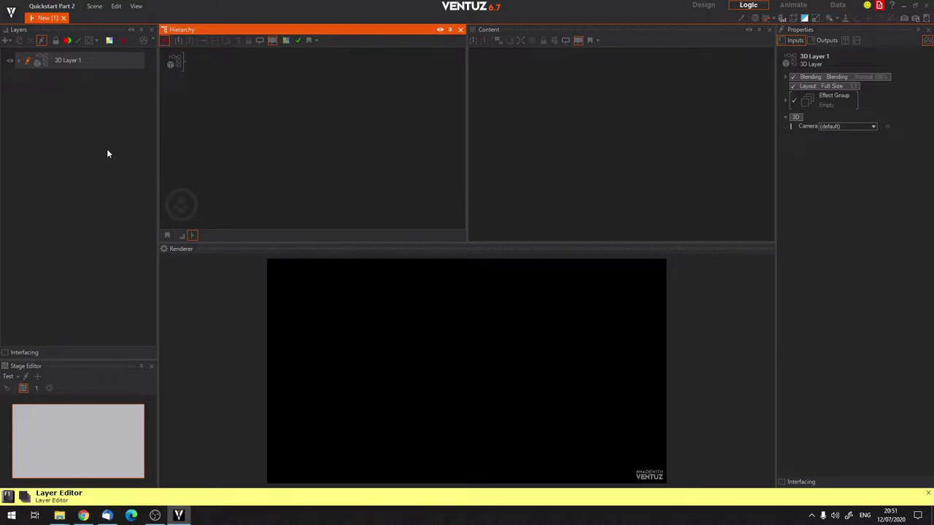
left_click(78, 132)
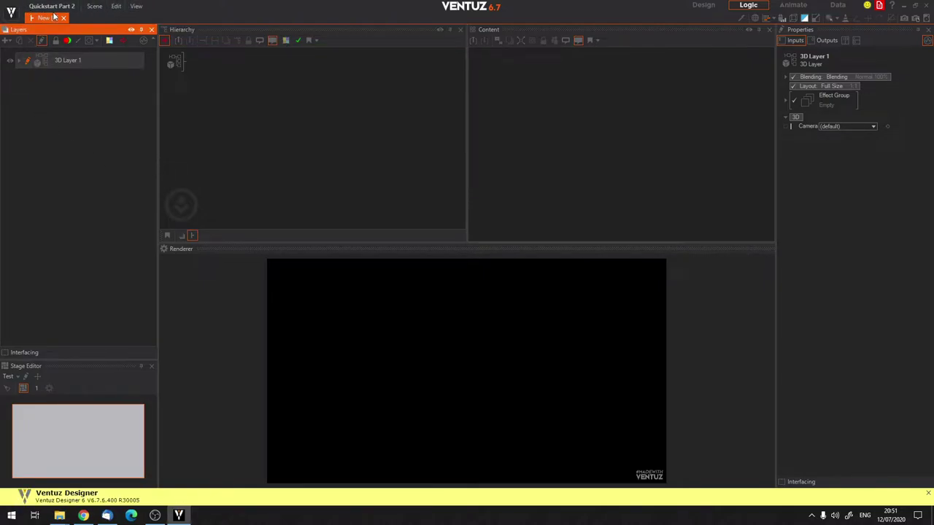
left_click(11, 13)
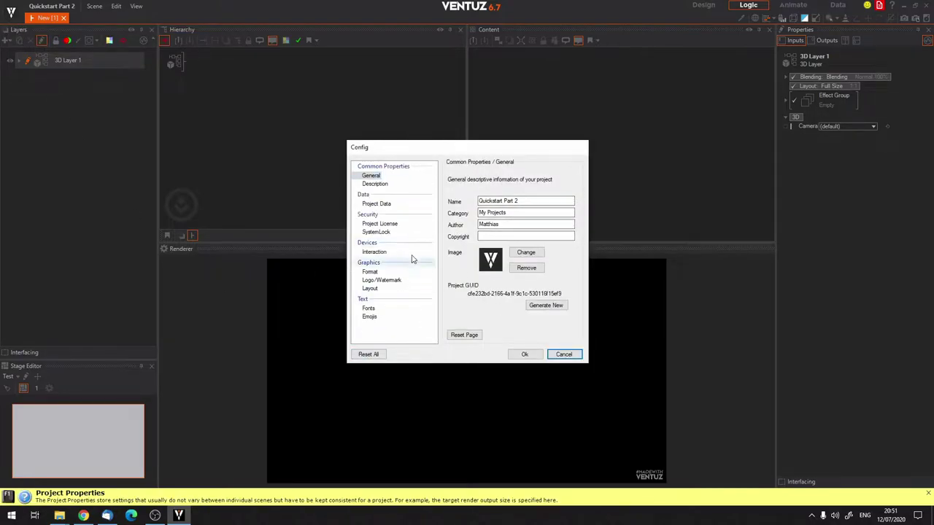
left_click_drag(443, 146, 219, 89)
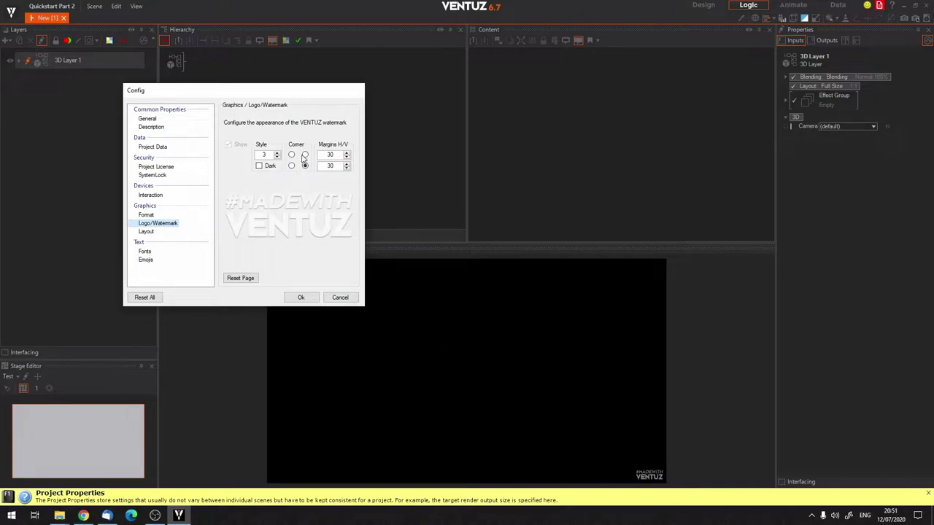
left_click(340, 298)
Review the available scene, edit and view commands and the layer types that can be added to the scene.
left_click(94, 6)
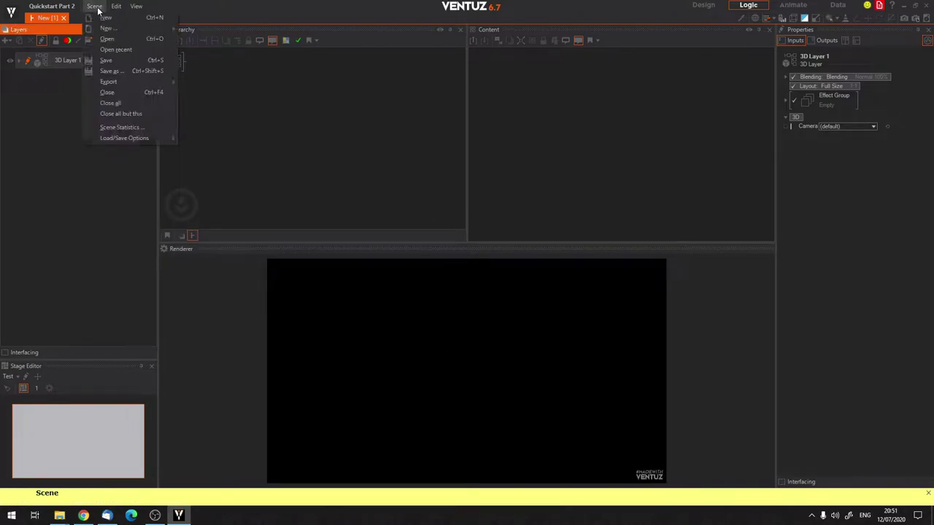
mouse_move(113, 8)
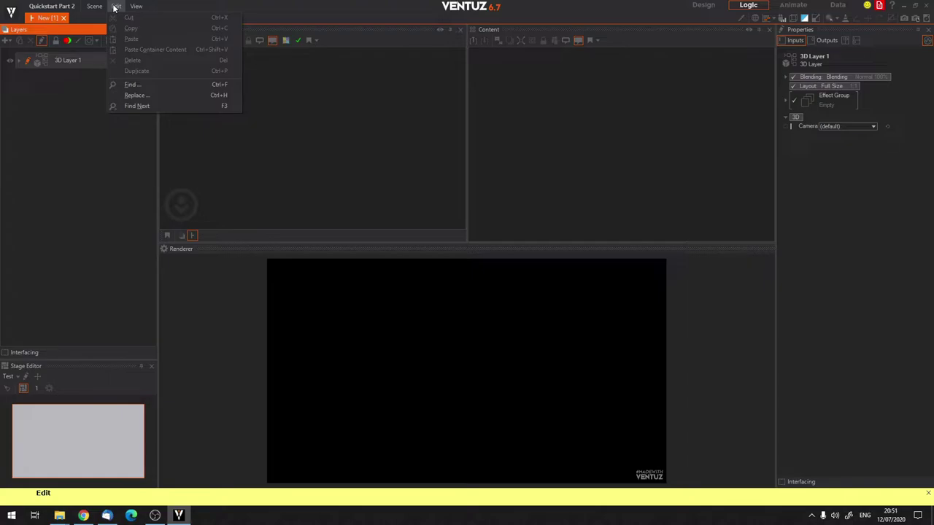
left_click(116, 6)
left_click(135, 5)
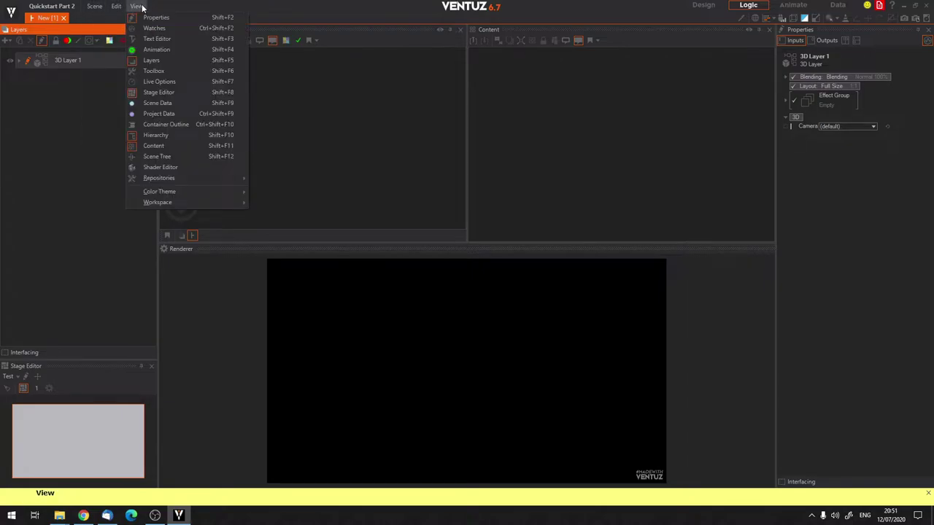
left_click(407, 107)
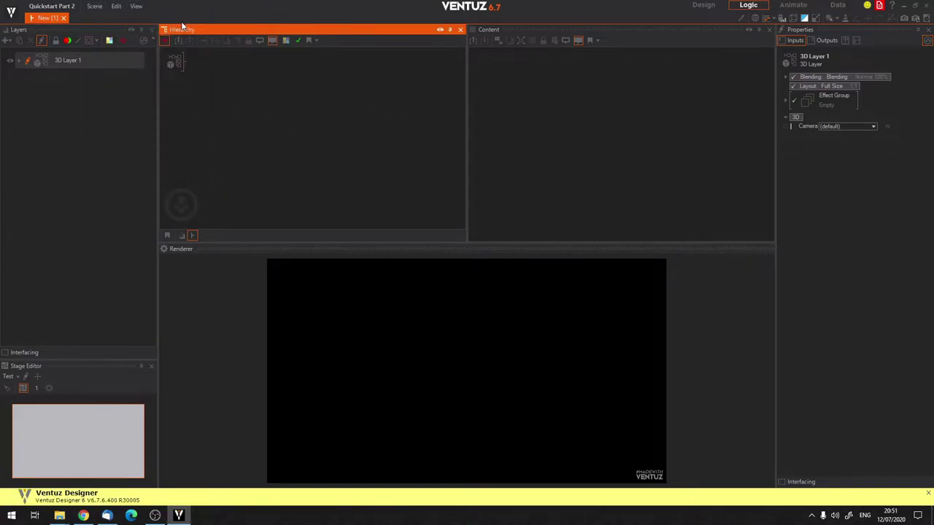
left_click(69, 87)
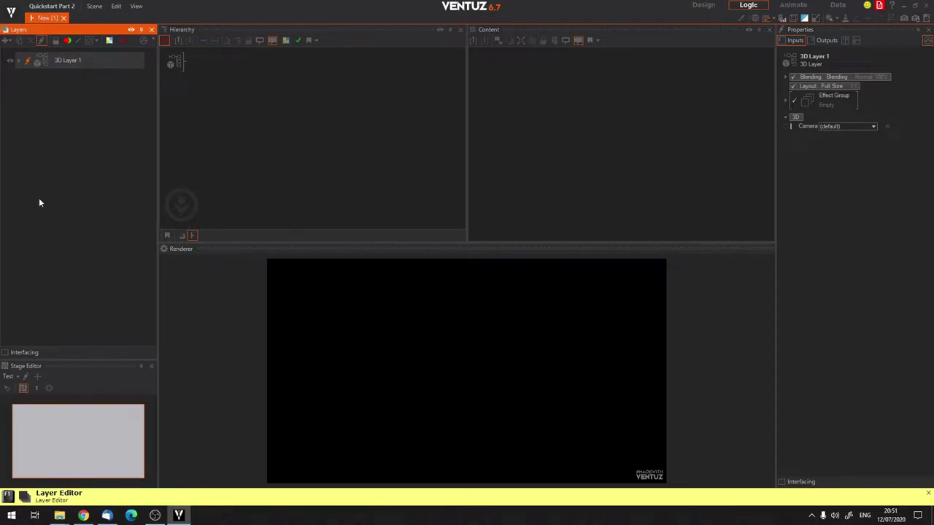
left_click(9, 42)
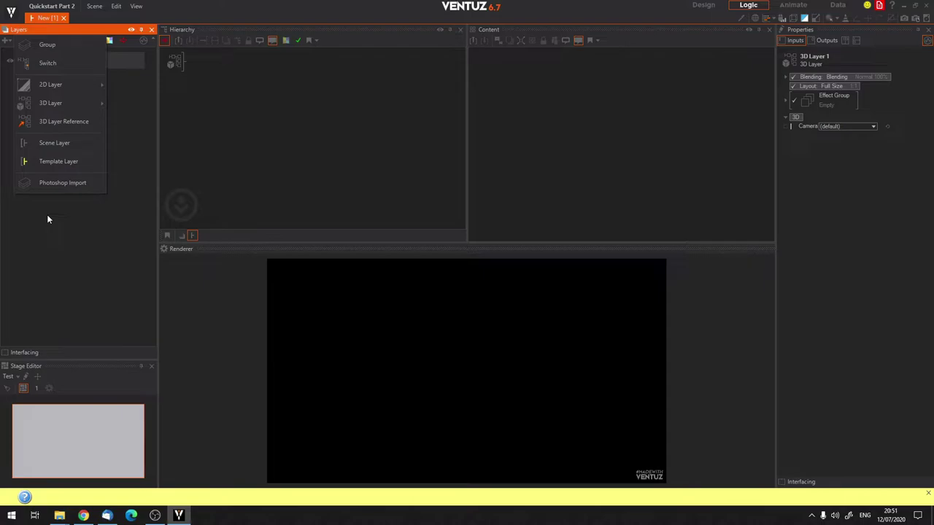
left_click(60, 243)
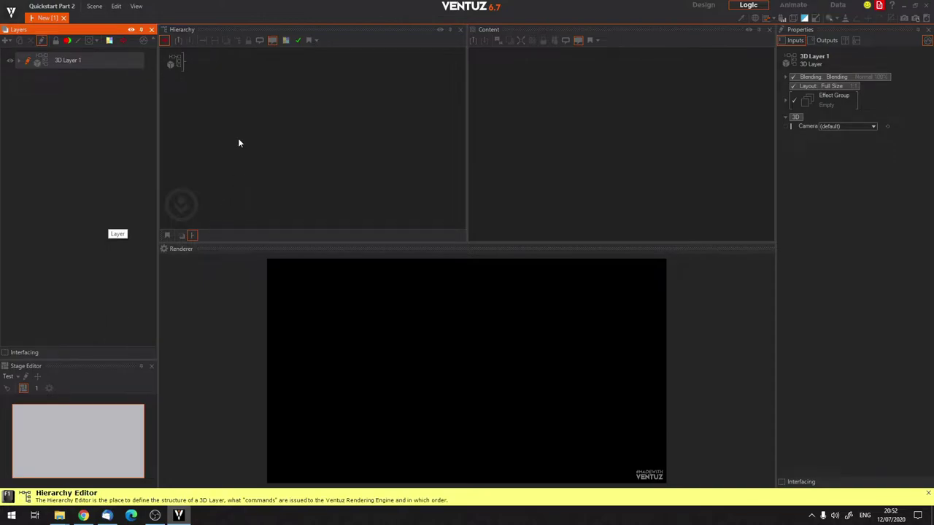
left_click(264, 144)
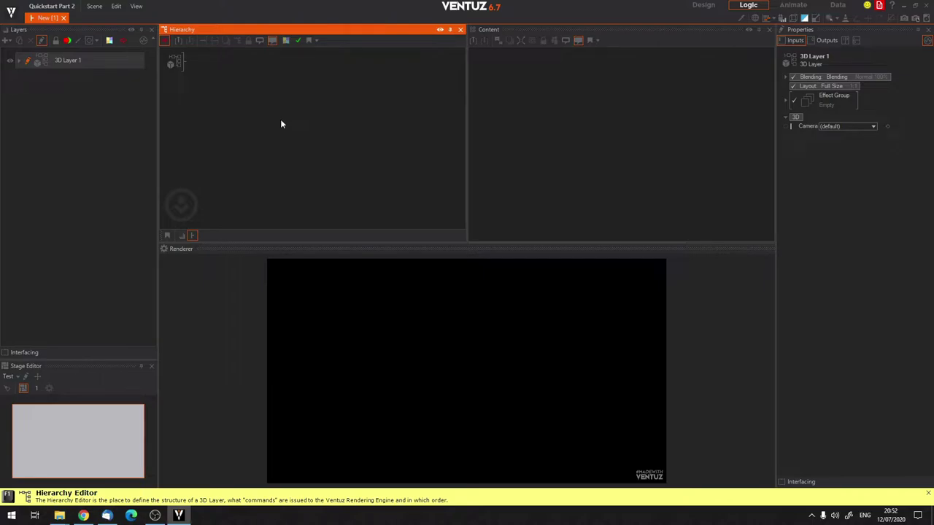
left_click(554, 97)
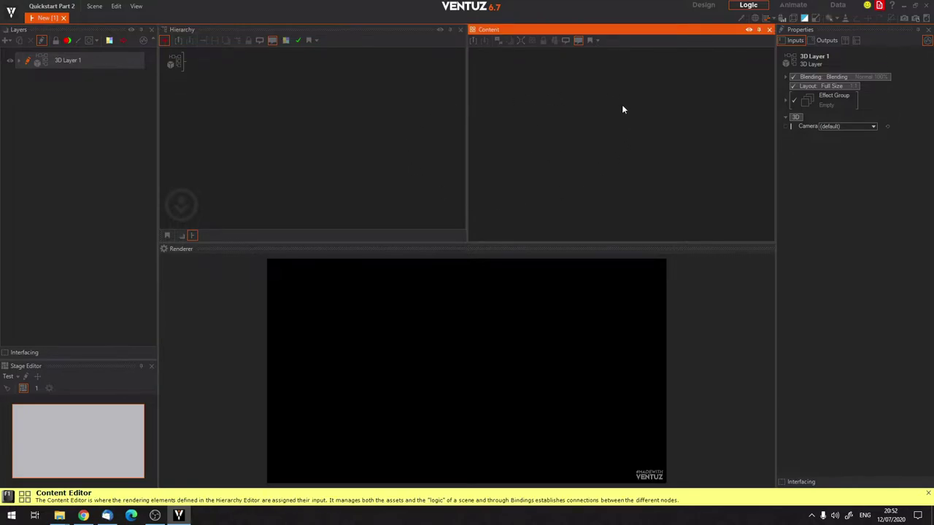
left_click(247, 113)
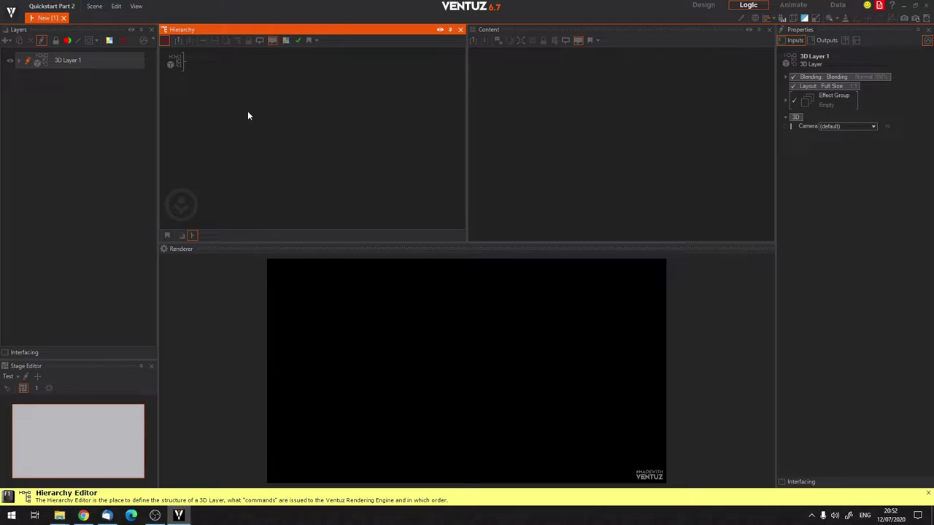
left_click(614, 121)
left_click(456, 124)
left_click(488, 128)
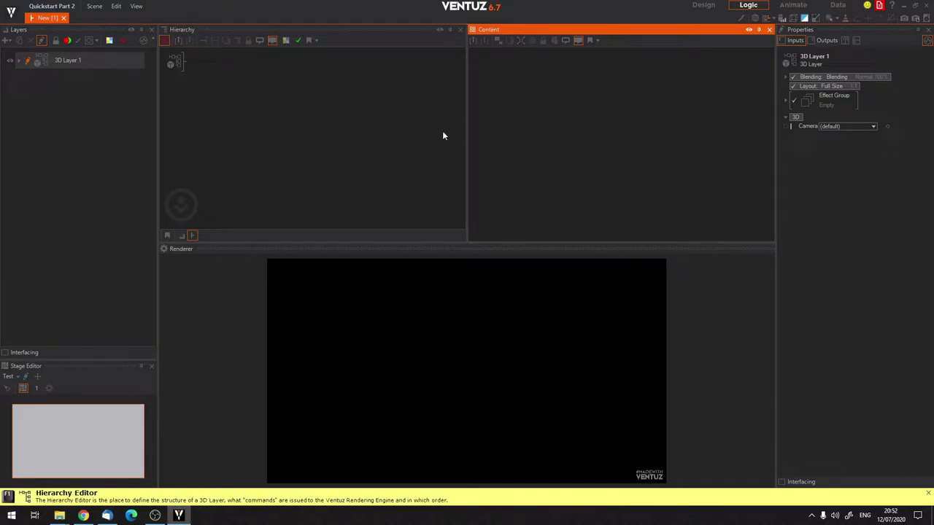
Examine the Hierarchy, Content and Properties editors for the empty 3D Layer 1.
left_click(321, 134)
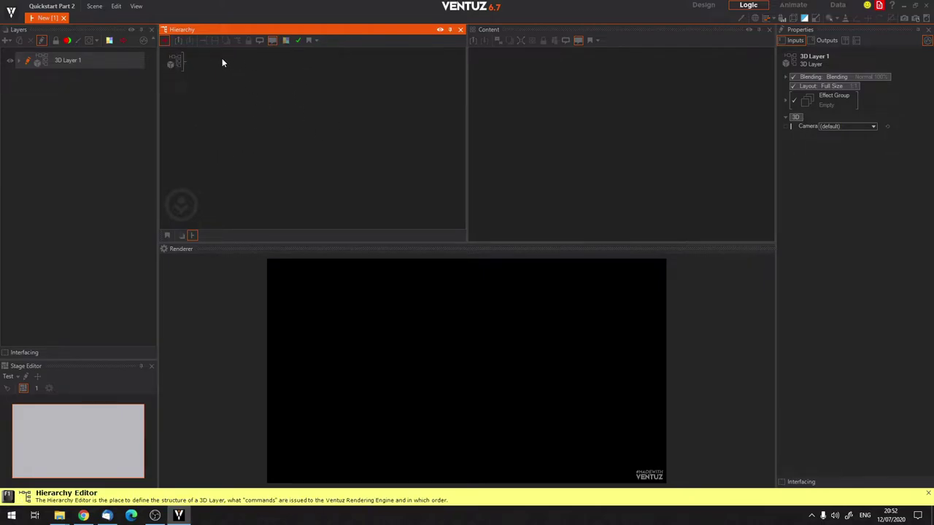
left_click(571, 101)
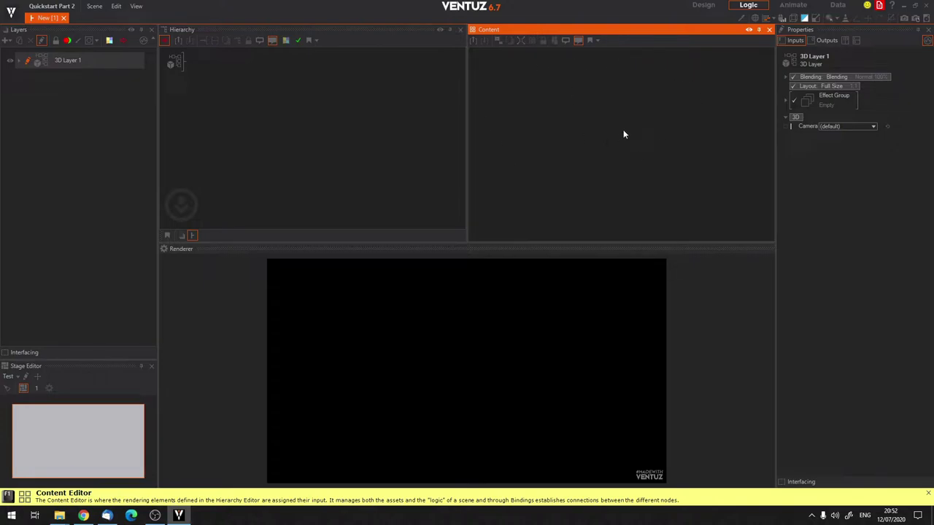
left_click(811, 28)
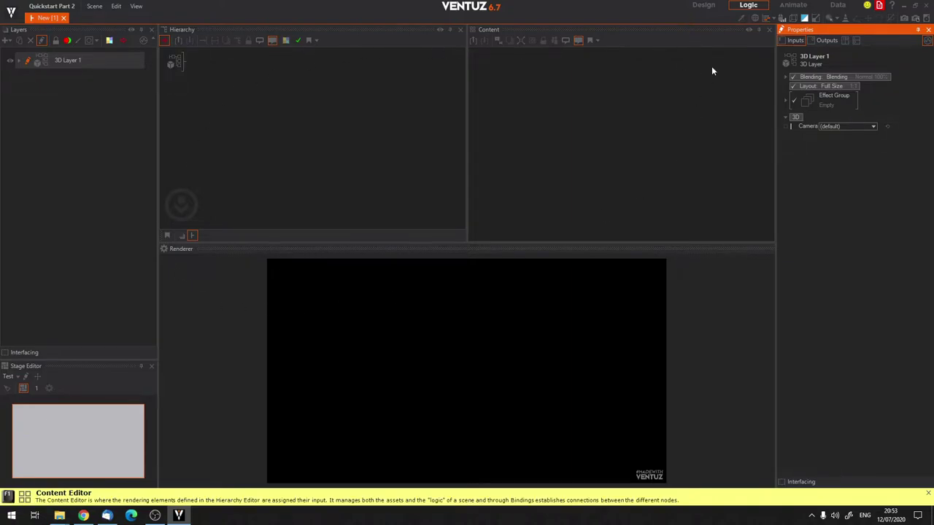
Compare the Design, Logic, Animate and Data workspace layouts and return to the Logic layout.
left_click(703, 5)
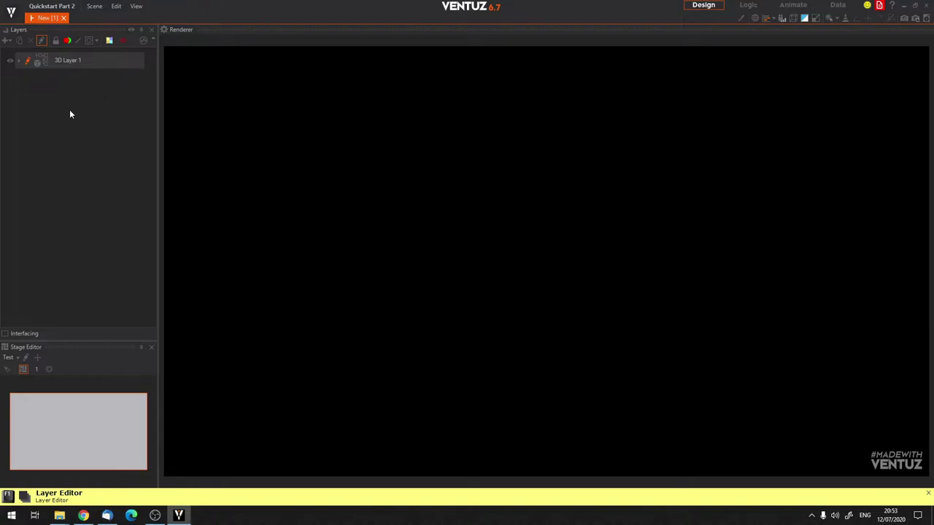
left_click(749, 5)
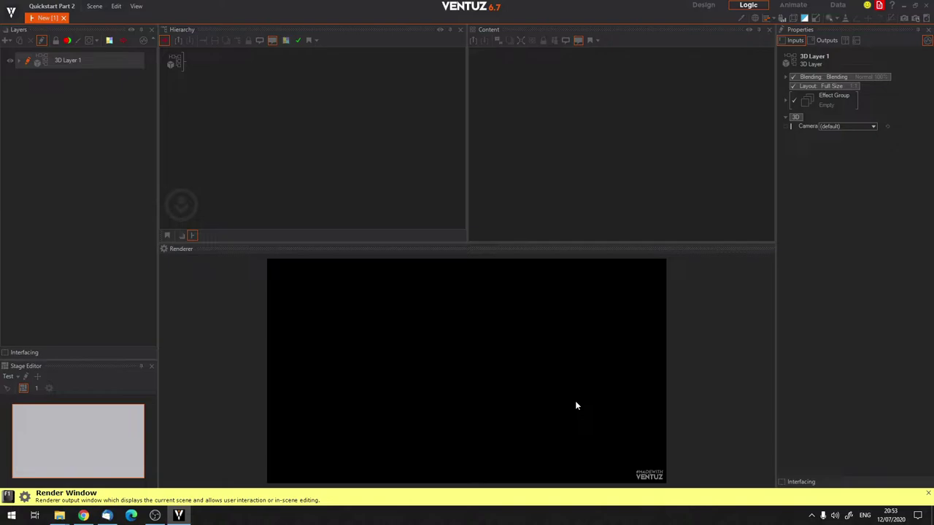
left_click(793, 5)
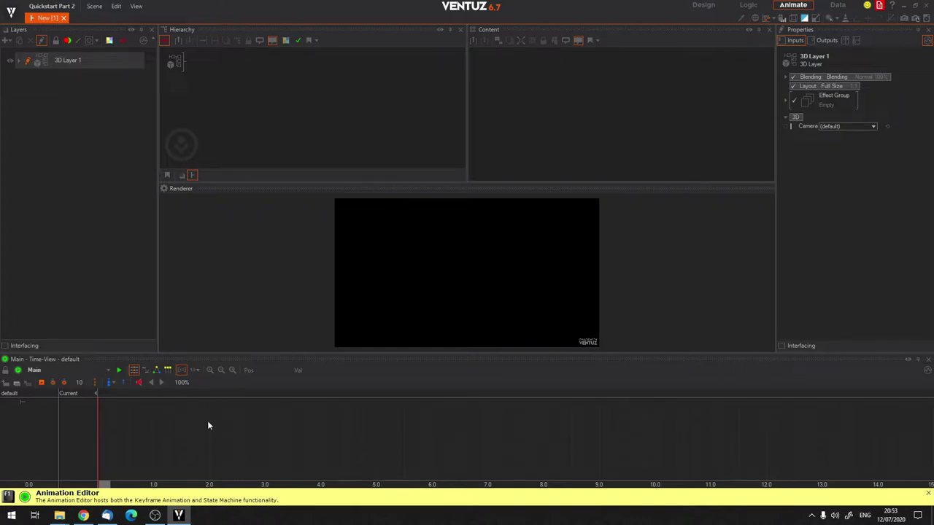
left_click(838, 6)
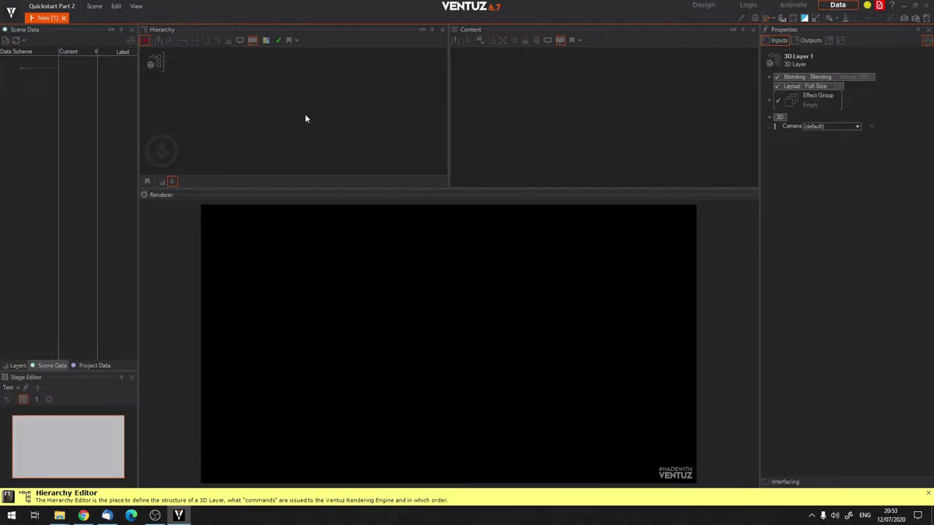
left_click(748, 5)
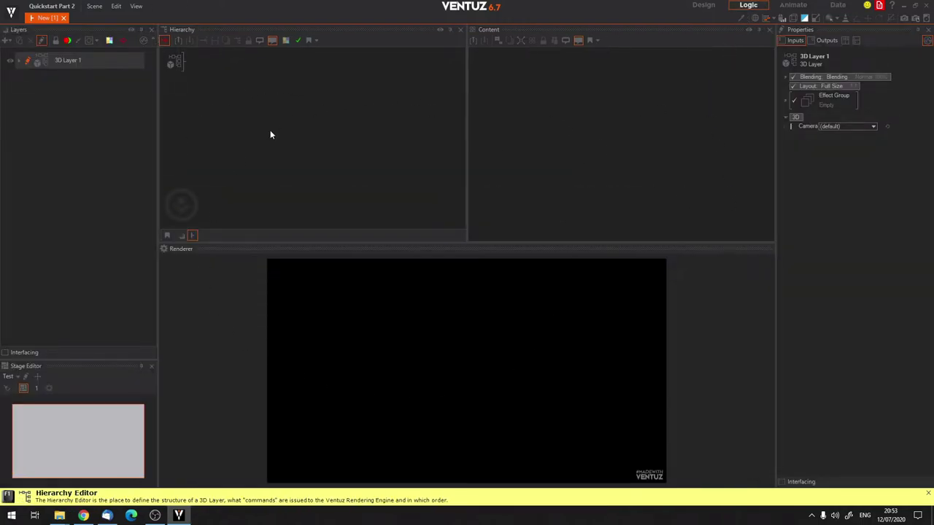
left_click(836, 7)
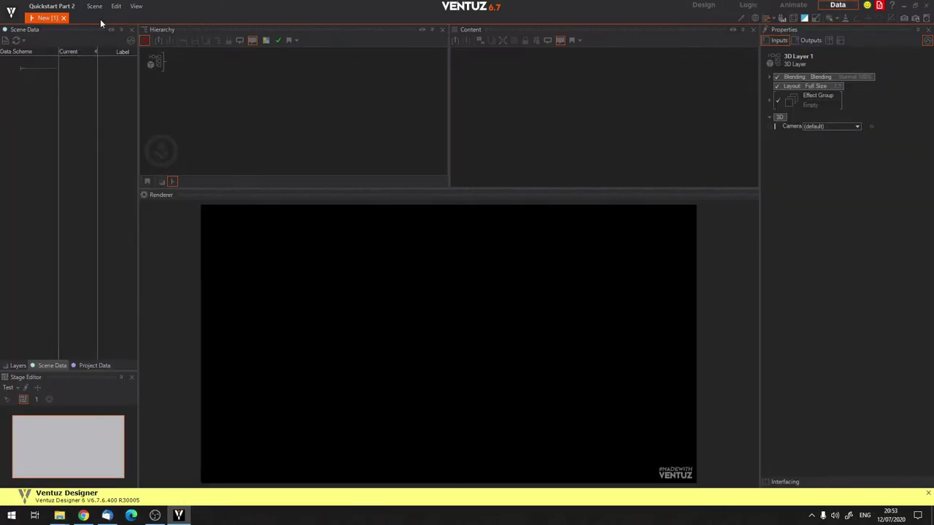
left_click(750, 7)
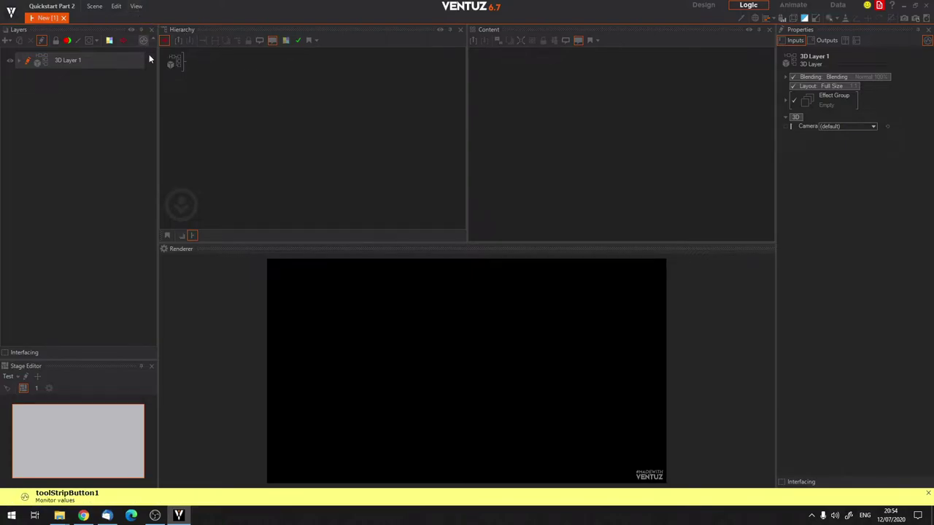
Show the Toolbox, dock it across the full width beneath the Renderer, and resize the panels to give the Renderer more room.
left_click(141, 9)
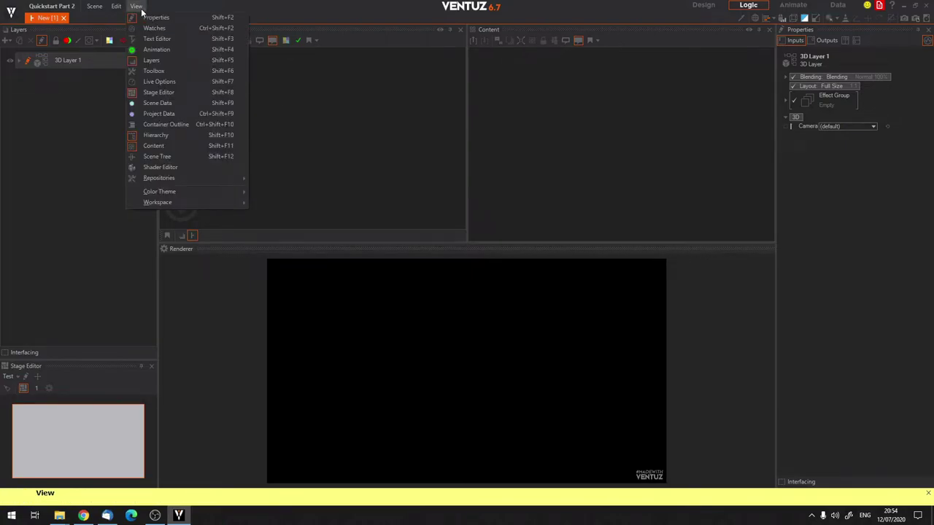
left_click(153, 71)
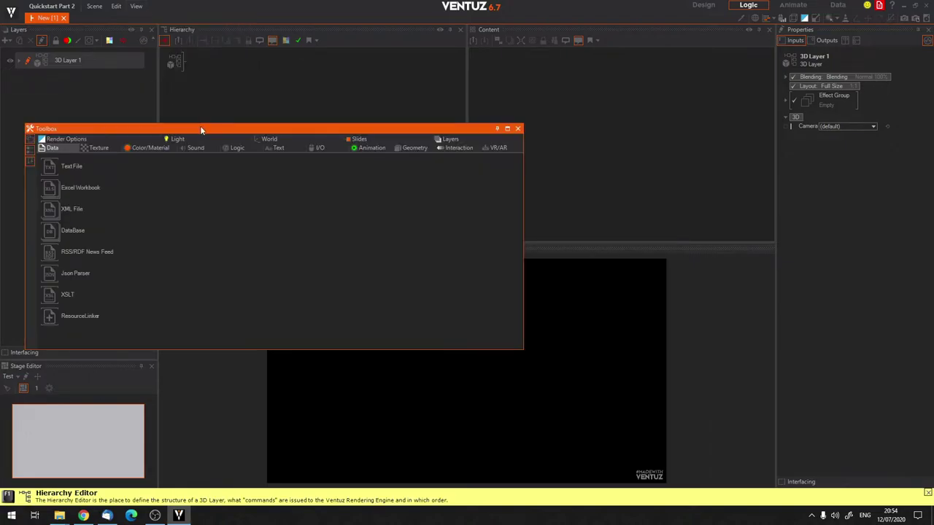
left_click_drag(205, 132, 412, 218)
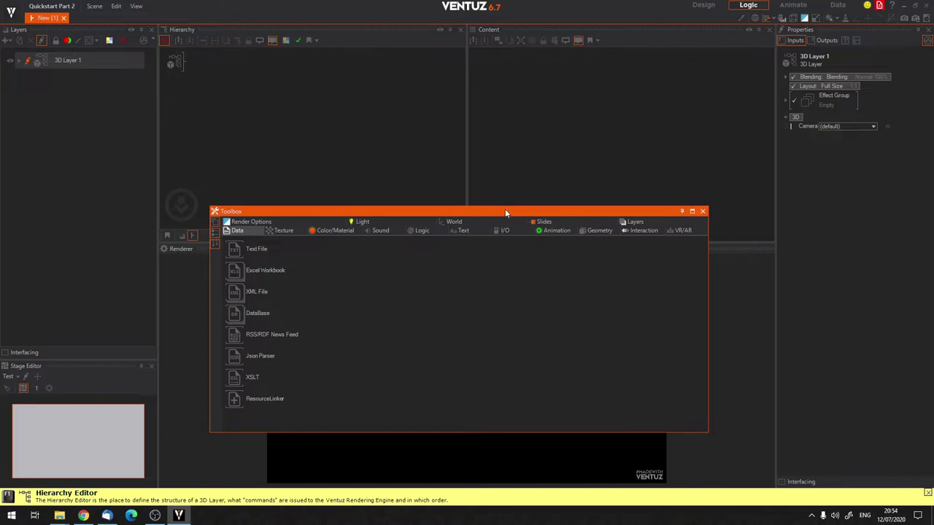
left_click_drag(510, 226, 468, 475)
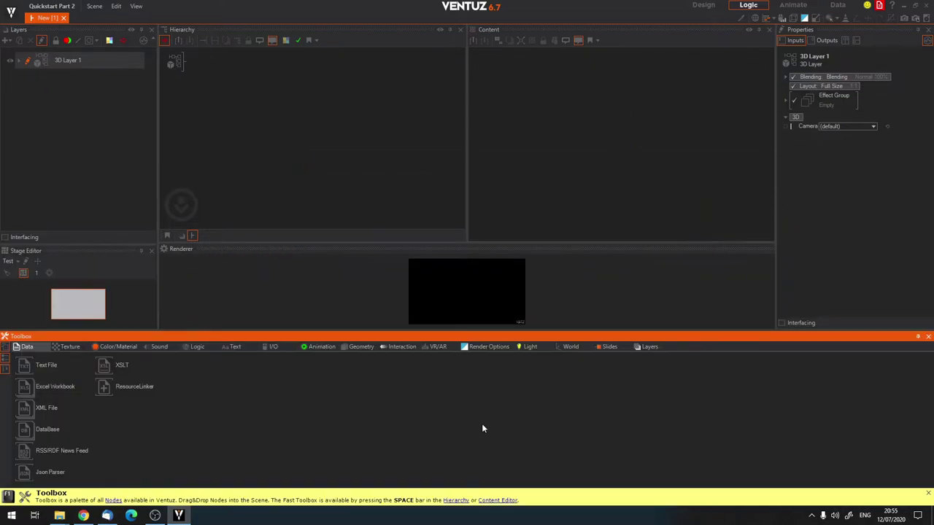
left_click_drag(486, 240, 496, 139)
left_click_drag(476, 330, 471, 391)
left_click_drag(474, 138, 471, 191)
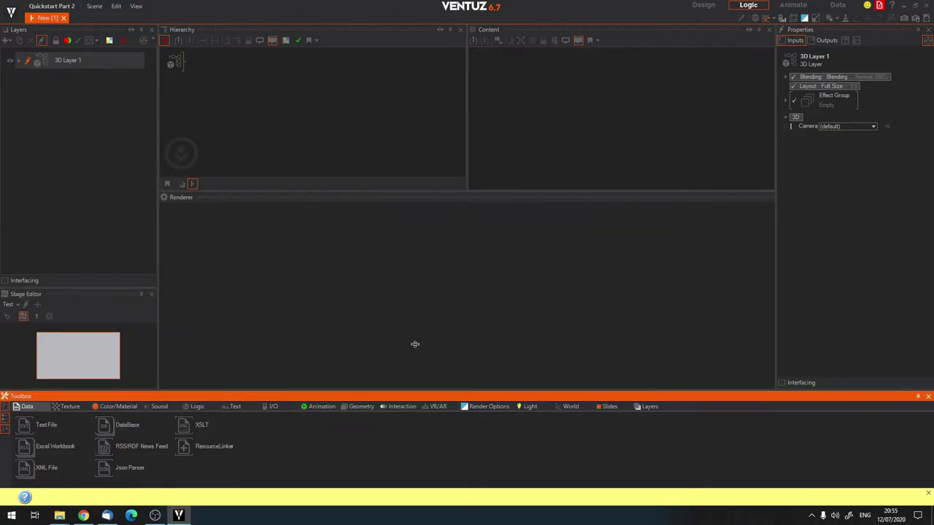
left_click_drag(421, 325, 421, 326)
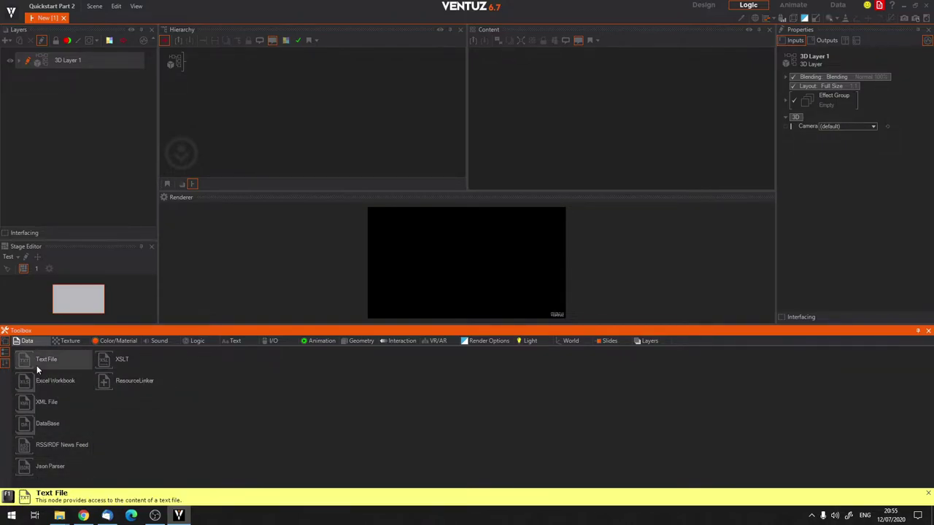
Review the Toolbox nodes in the Data, Texture, Color/Material, Sound, Logic, Text and I/O categories, including the DataBase child components.
left_click(22, 429)
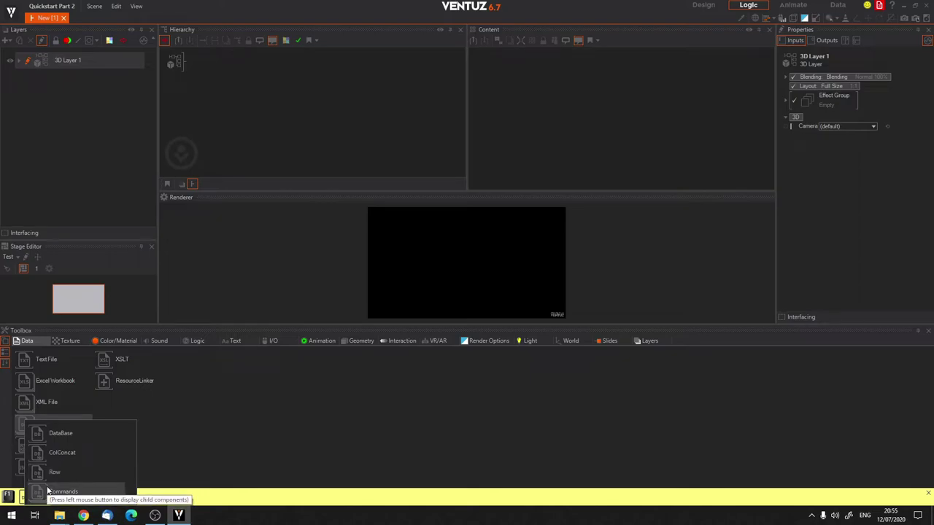
left_click(135, 406)
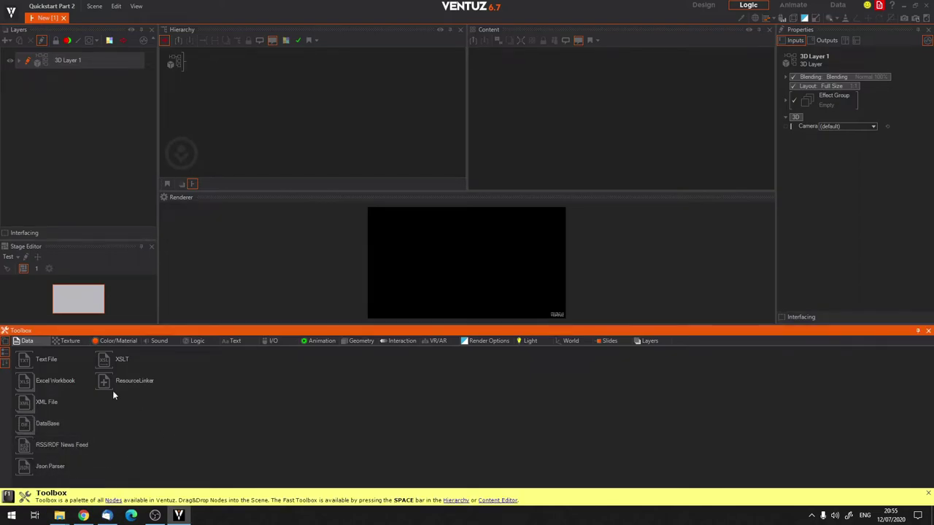
left_click(70, 341)
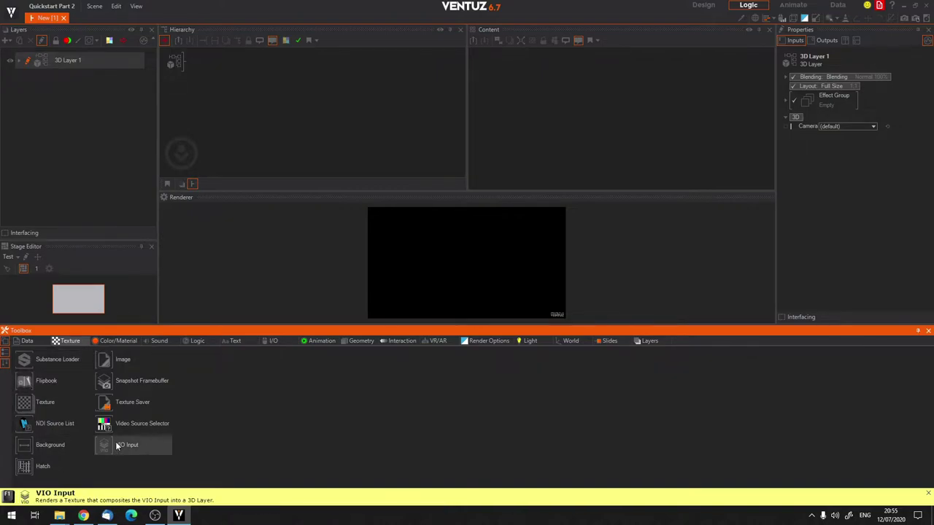
left_click(111, 340)
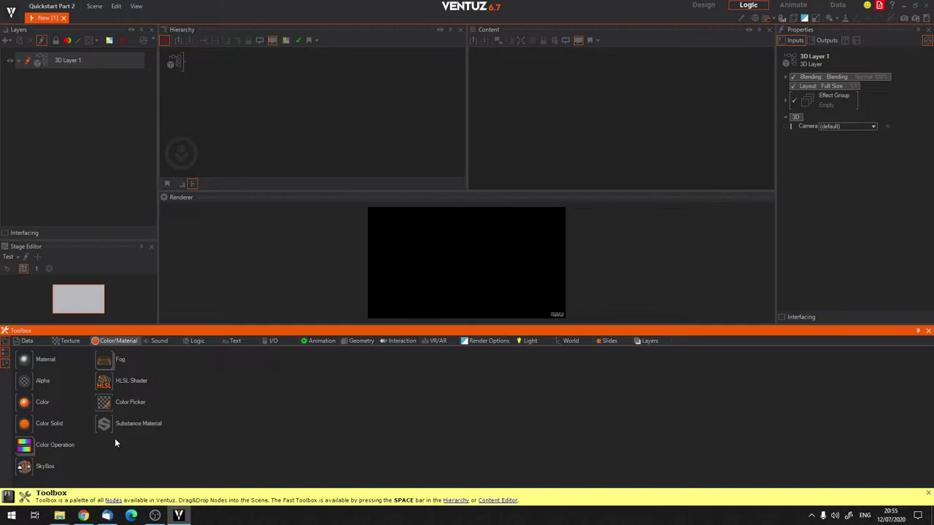
left_click(153, 340)
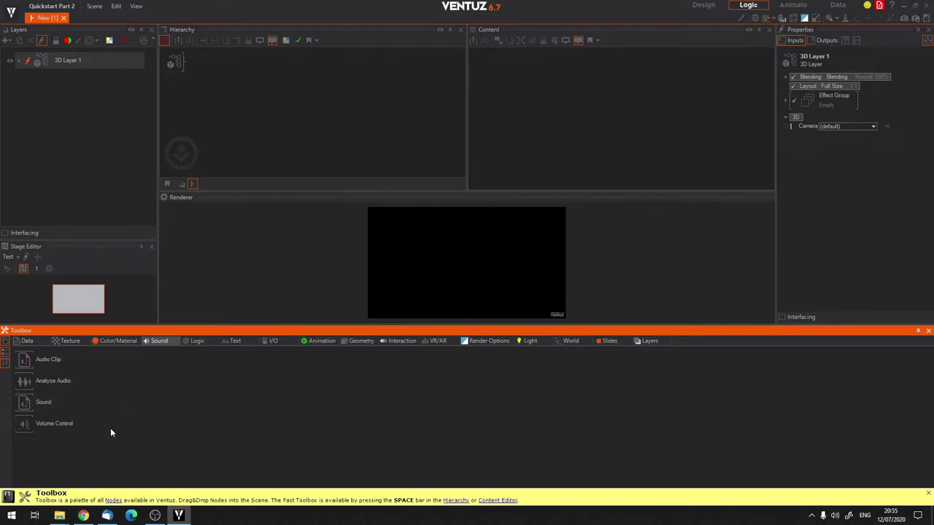
left_click(194, 341)
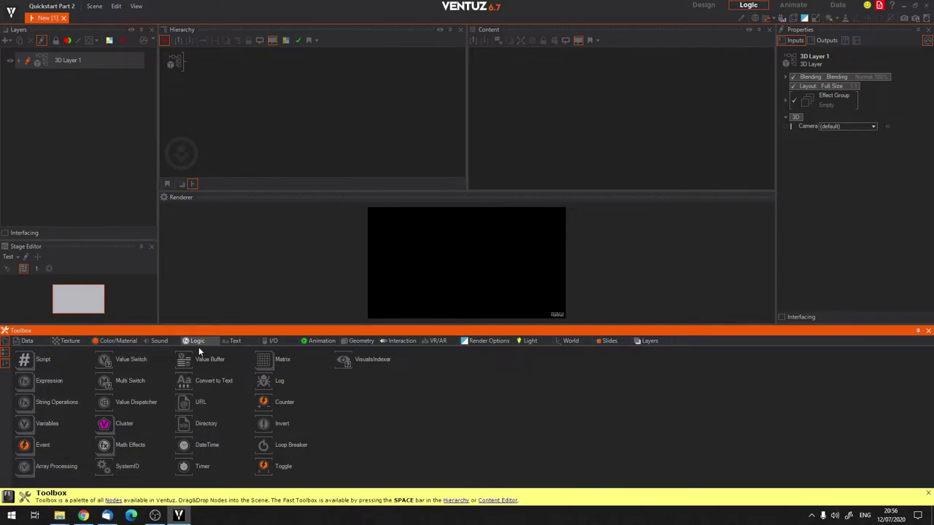
left_click(239, 339)
left_click(279, 342)
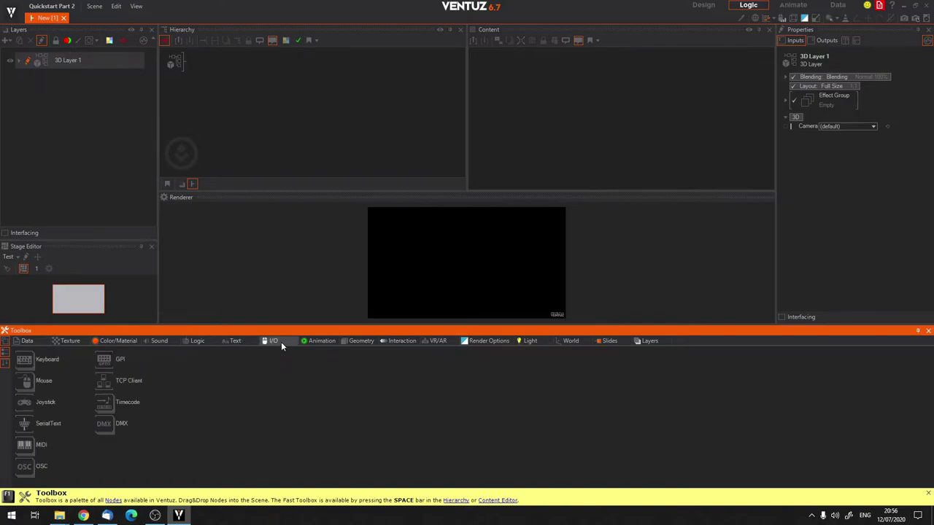
Review the Toolbox nodes in the Animation, Geometry, Interaction, VR/AR, Render Options, Light, World, Slides and Layers categories.
left_click(318, 341)
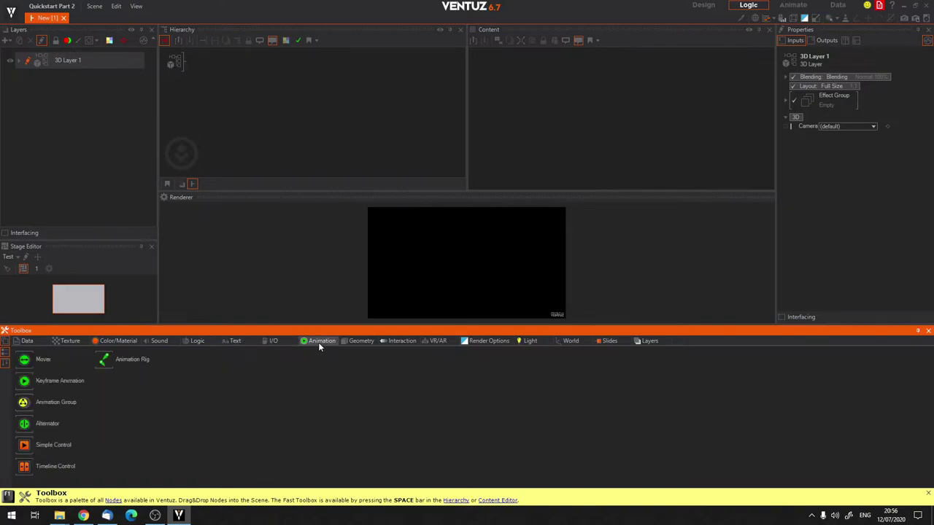
left_click(358, 342)
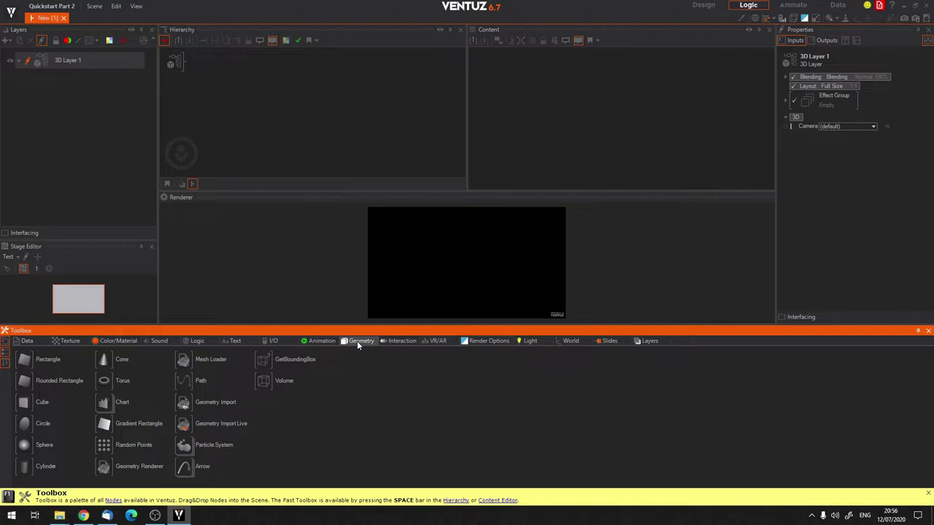
left_click(399, 340)
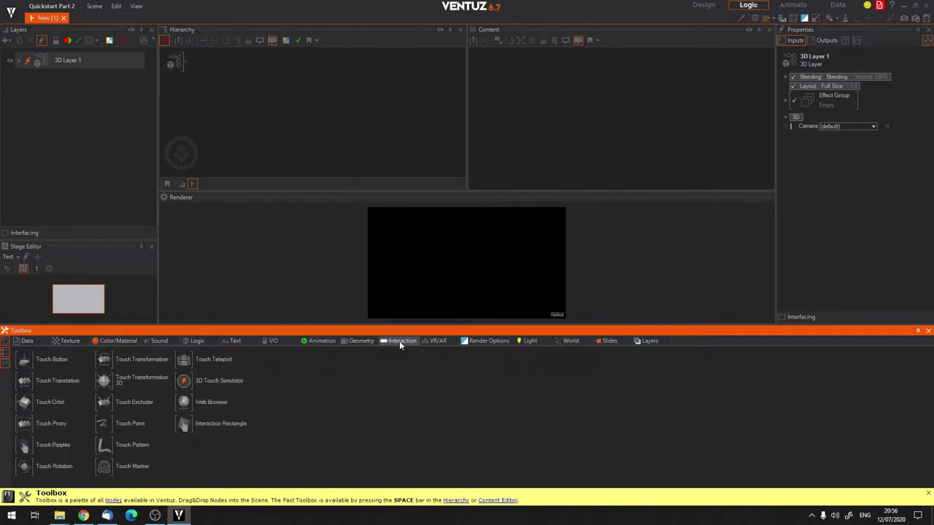
left_click(437, 342)
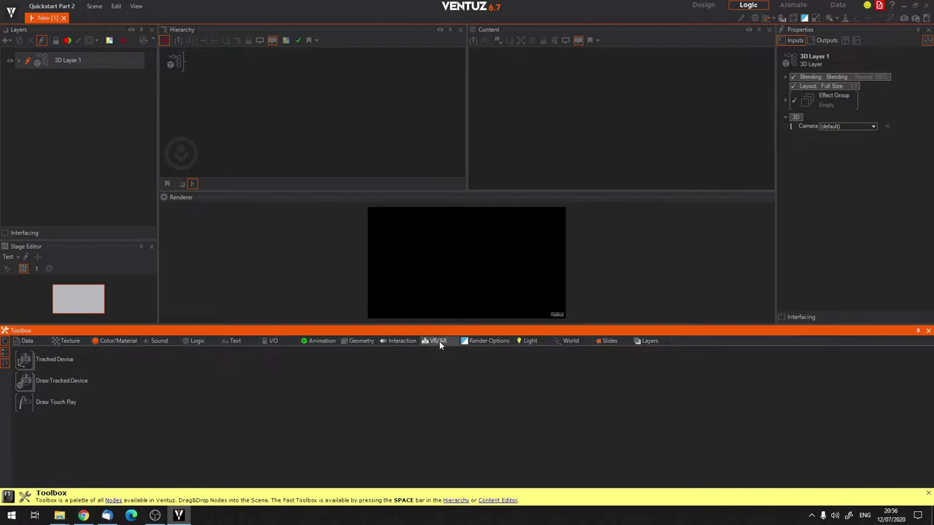
left_click(489, 342)
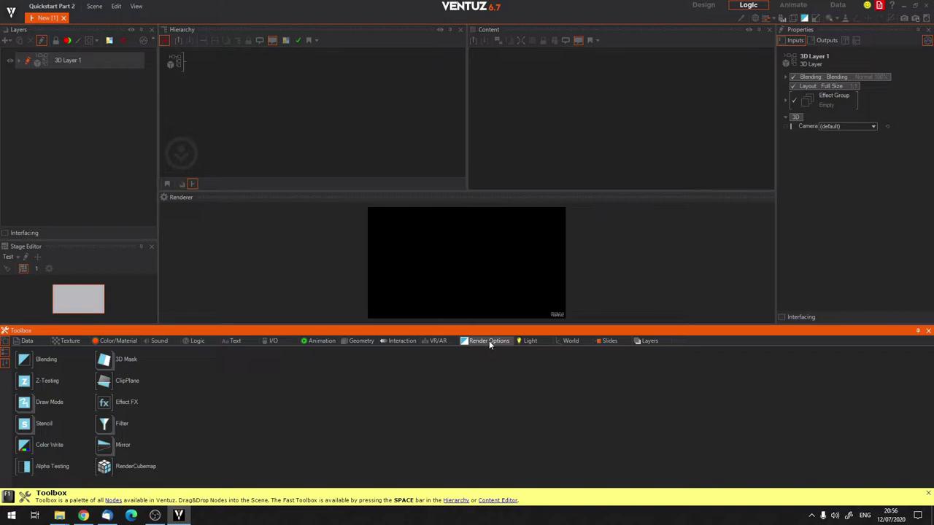
left_click(531, 343)
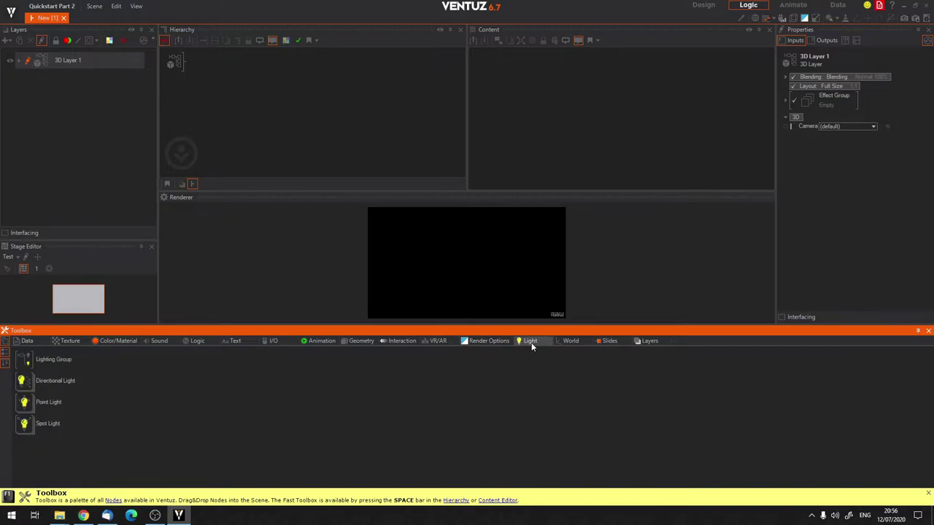
left_click(570, 341)
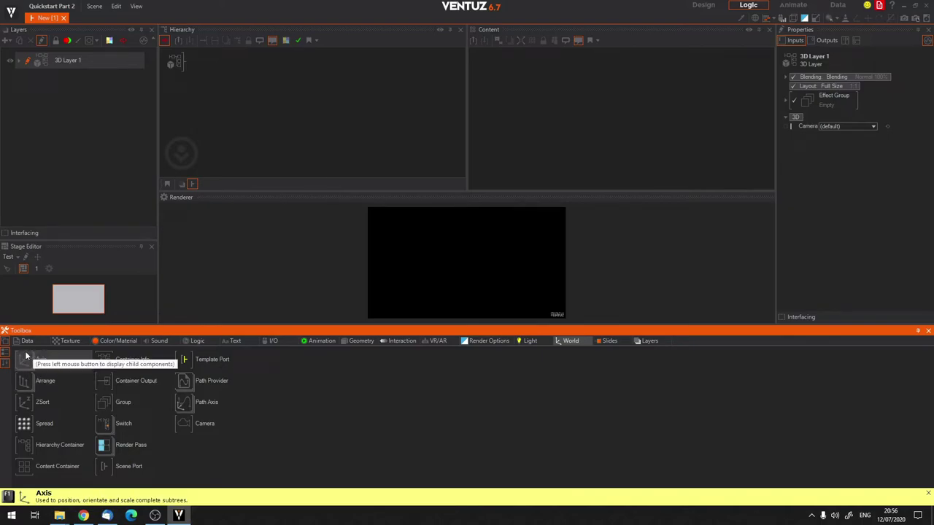
left_click(609, 341)
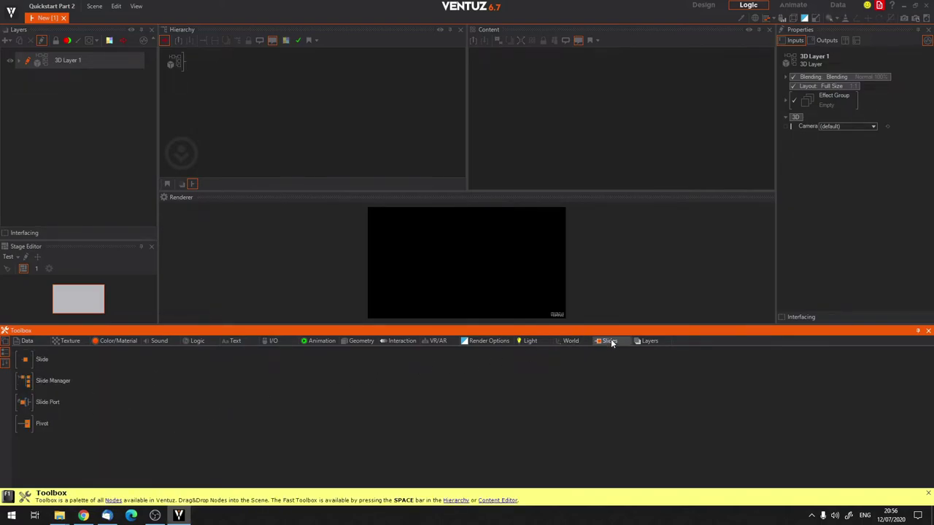
left_click(646, 340)
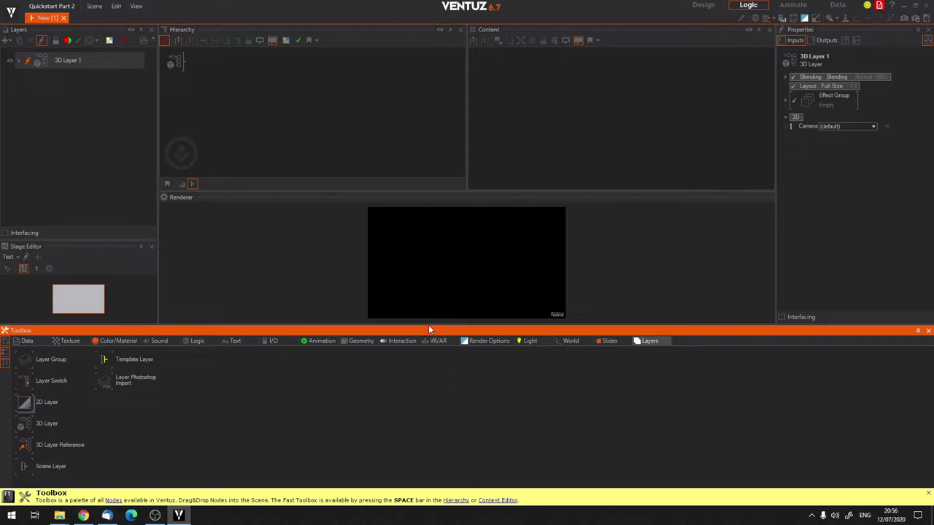
Reduce the Toolbox height and add a Cube geometry node to the 3D layer root in the Hierarchy.
left_click_drag(428, 326, 431, 364)
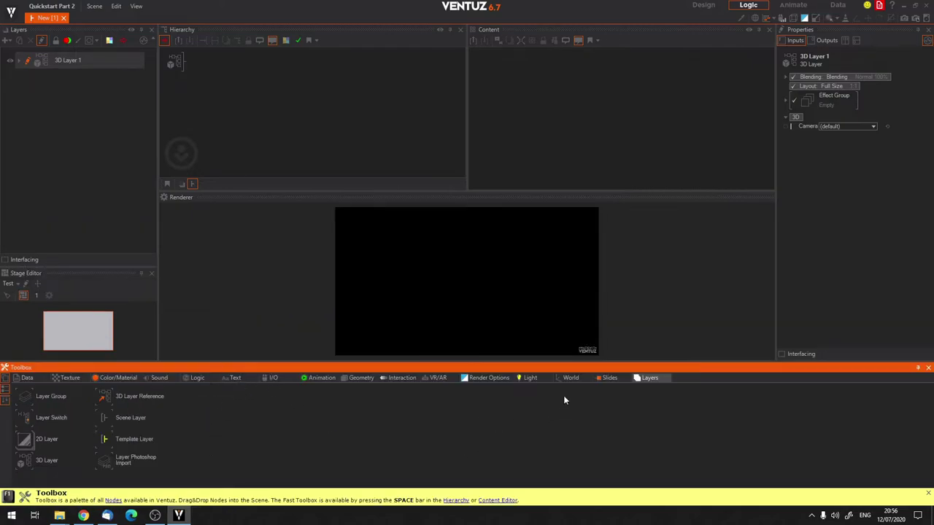
left_click(359, 378)
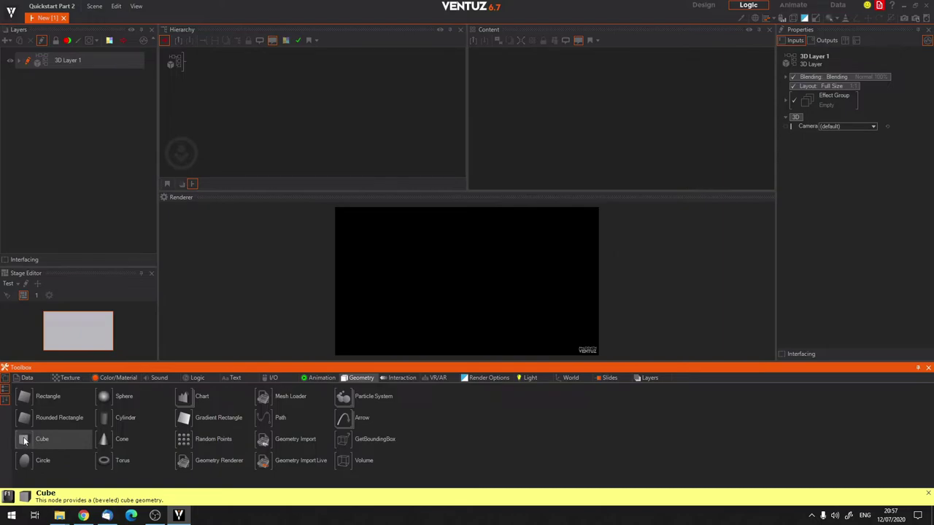
left_click_drag(27, 439, 178, 65)
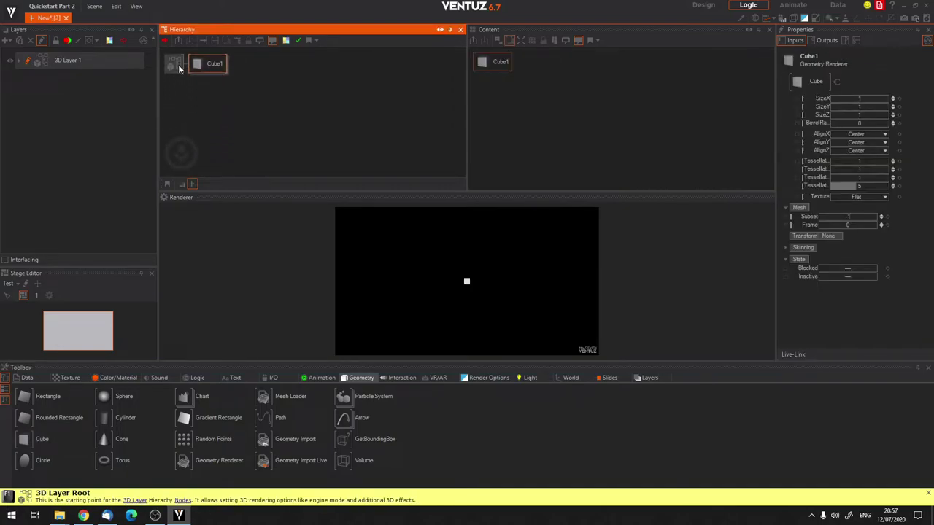
Go up to layer level, open the 3D layer's hierarchy for editing, and return to layer level.
double_click(178, 64)
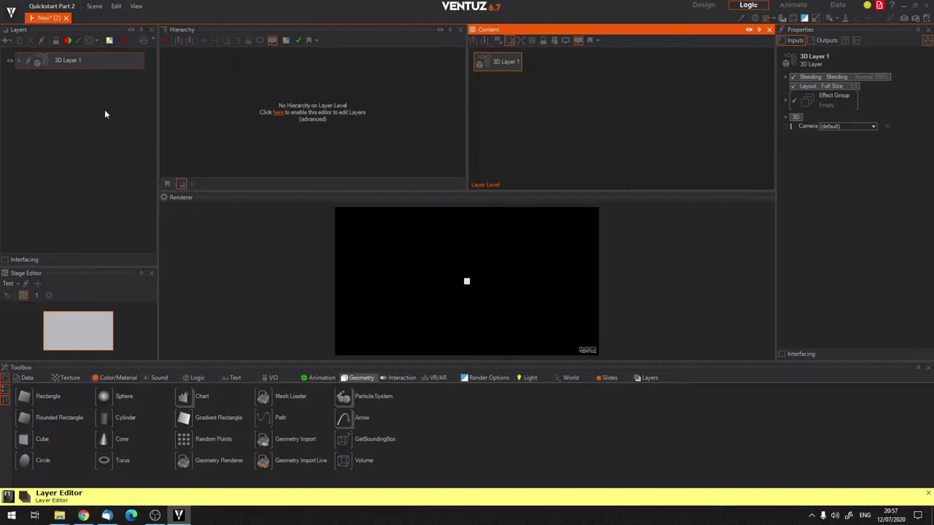
left_click(28, 62)
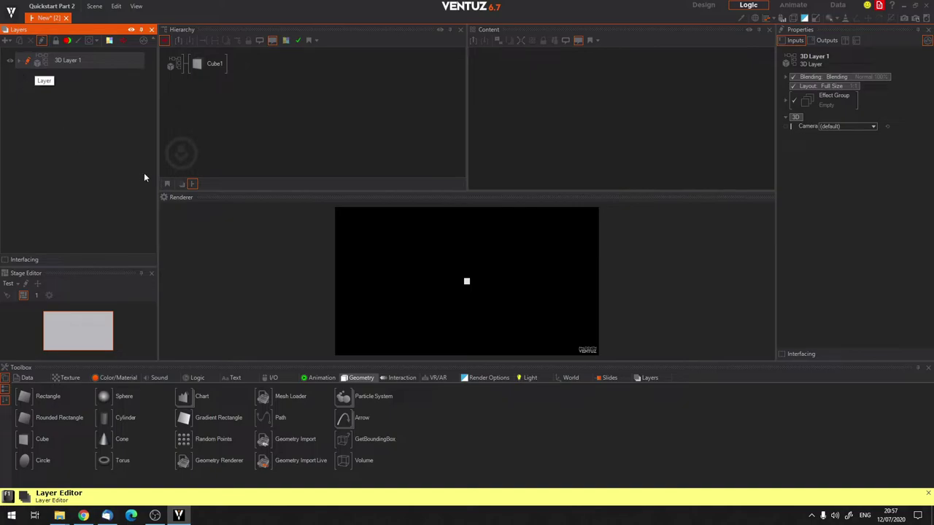
left_click(182, 183)
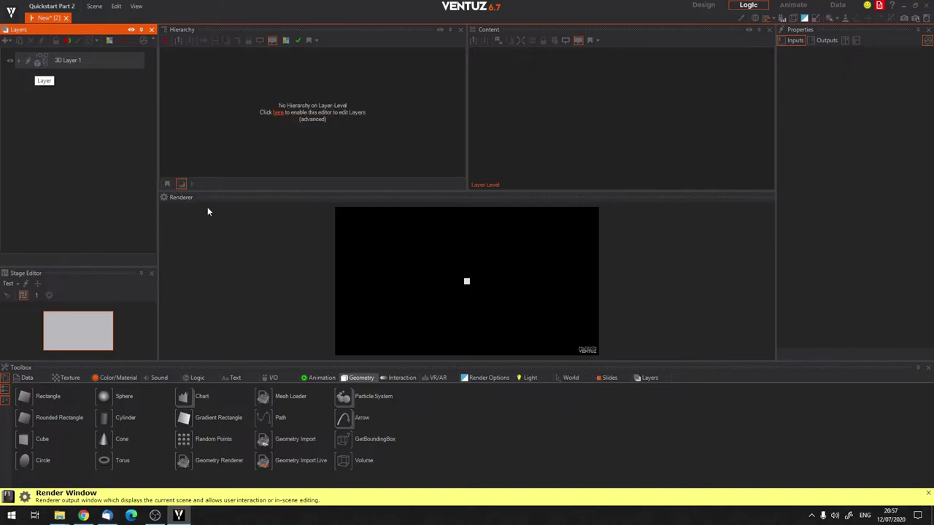
Enable layer editing in the Hierarchy editor, switch it back to the Layers editor, and reopen 3D Layer 1 for editing.
left_click(277, 113)
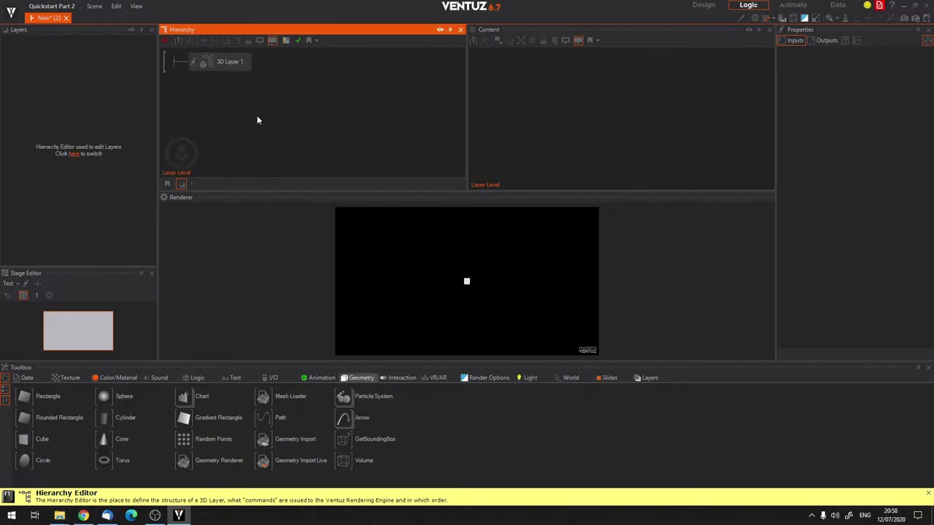
left_click(74, 155)
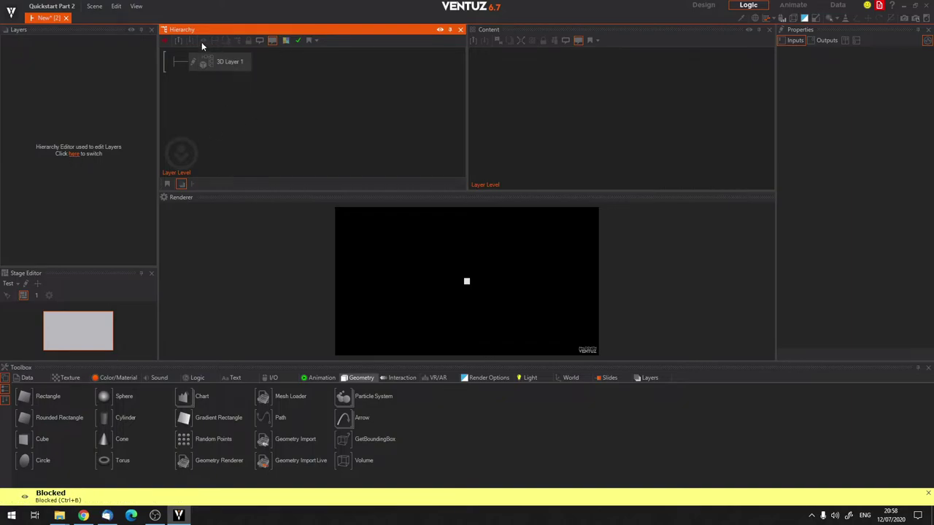
left_click(72, 154)
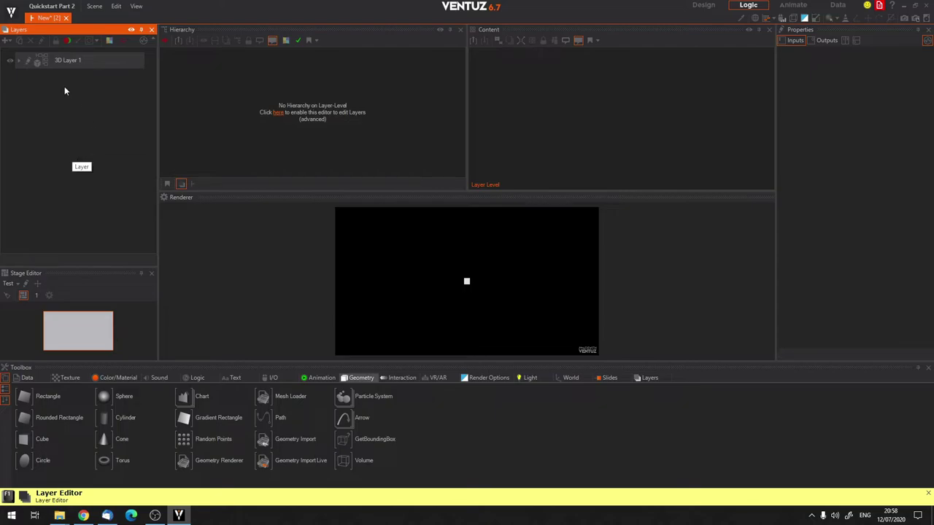
left_click(83, 58)
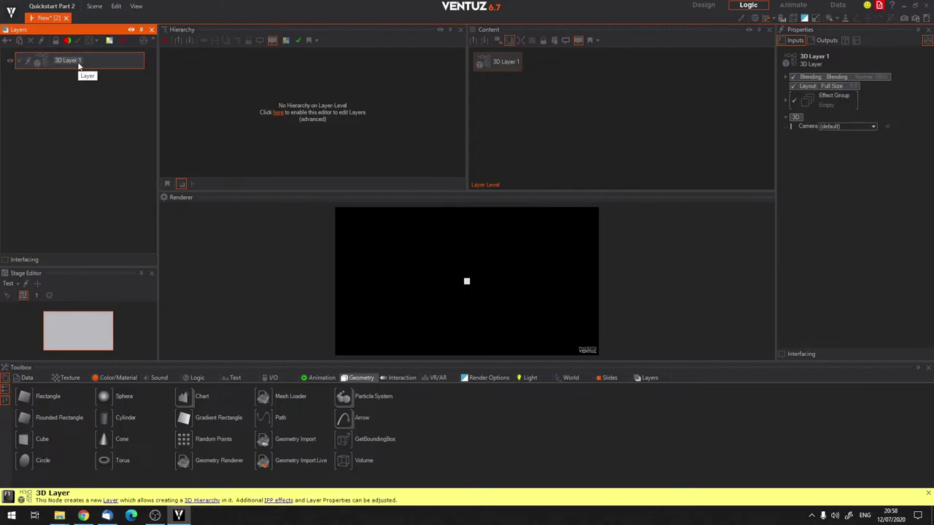
double_click(27, 64)
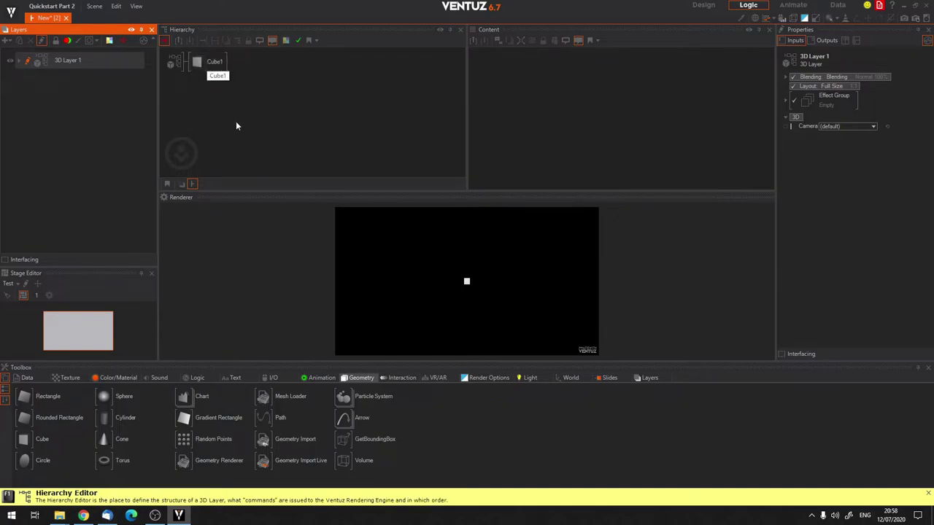
Examine how the Hierarchy, Toolbox Animation nodes, Content and Properties editors relate for the layer and the cube.
left_click(263, 113)
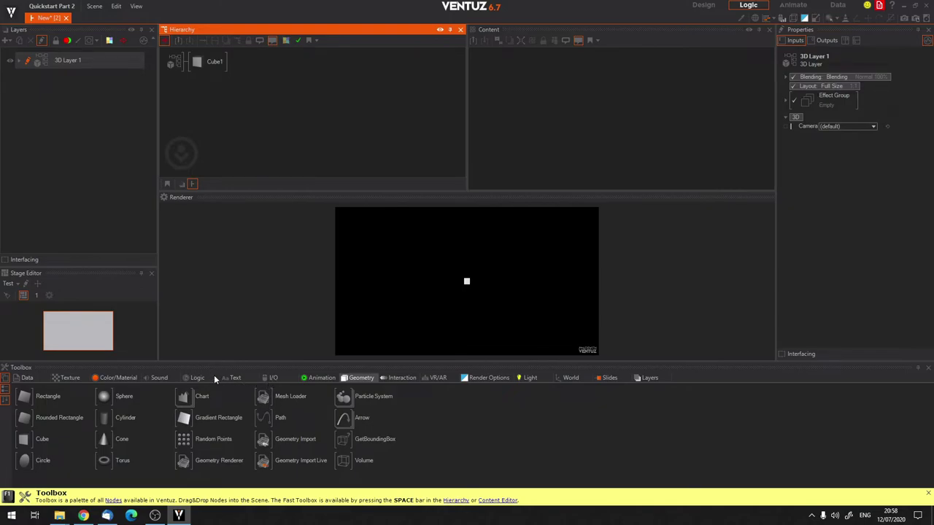
left_click(315, 377)
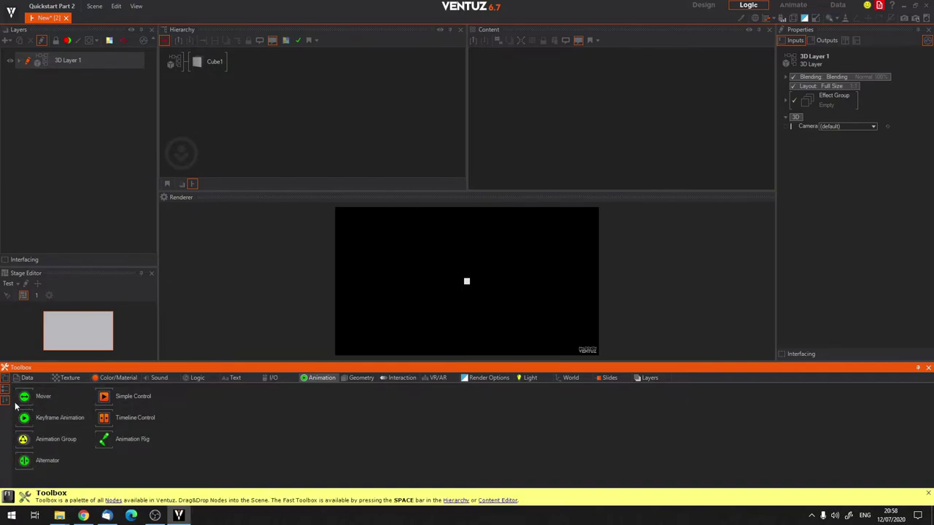
left_click_drag(24, 400, 70, 398)
left_click(237, 141)
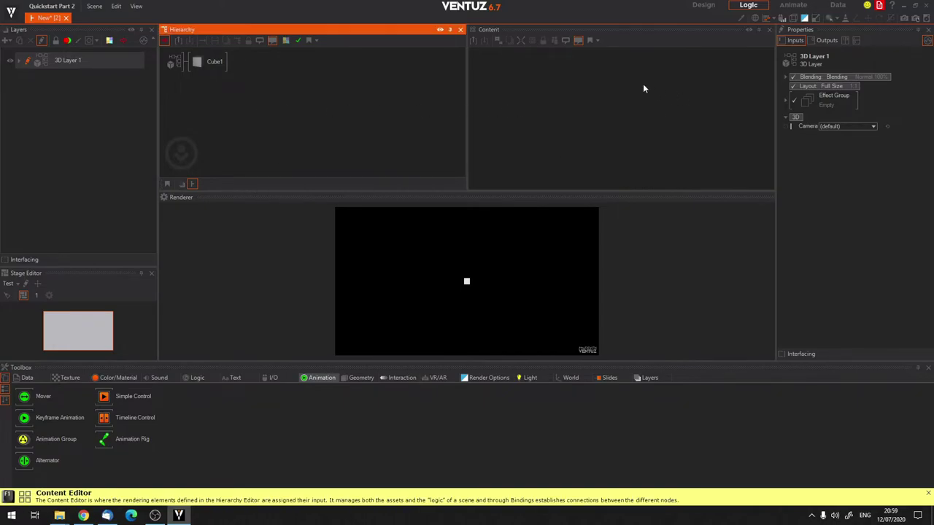
left_click(581, 99)
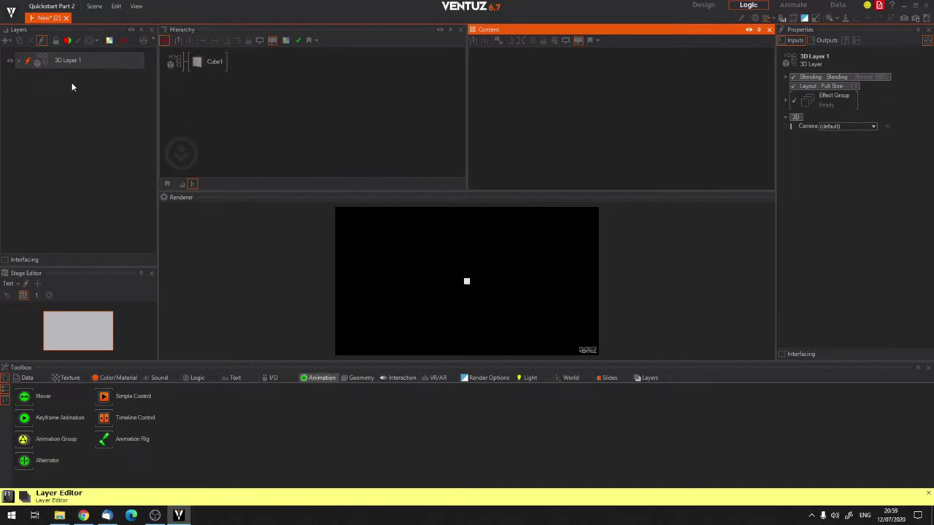
left_click(215, 120)
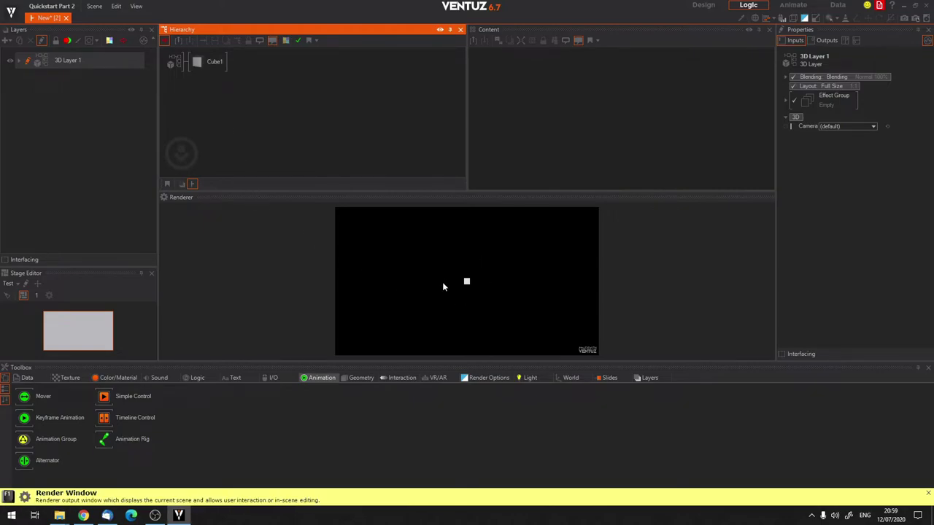
left_click(207, 63)
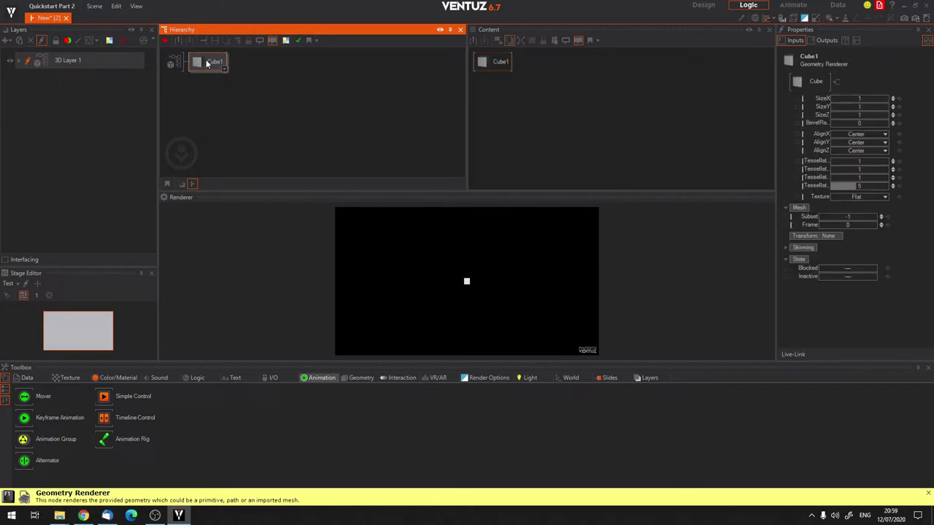
left_click(257, 123)
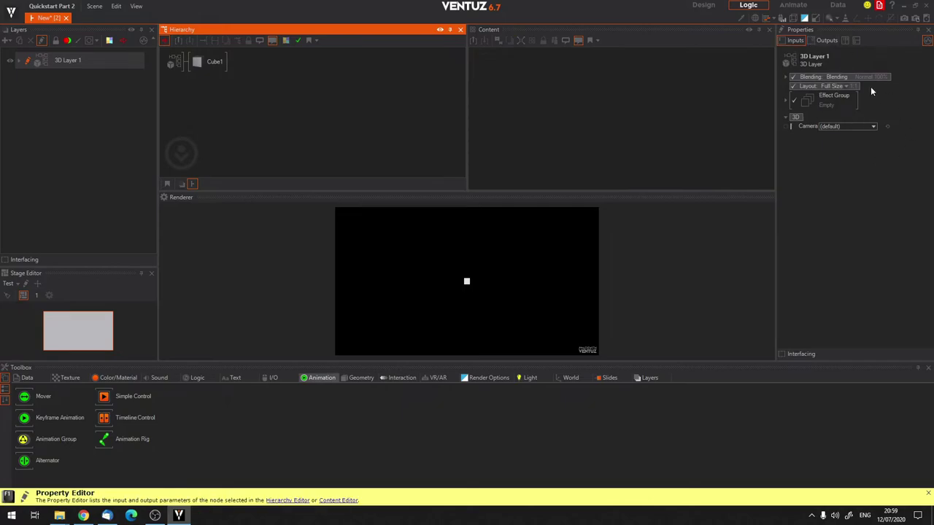
Resize the cube to SizeX 14.3, SizeY 8.9 and SizeZ 18.
left_click(202, 63)
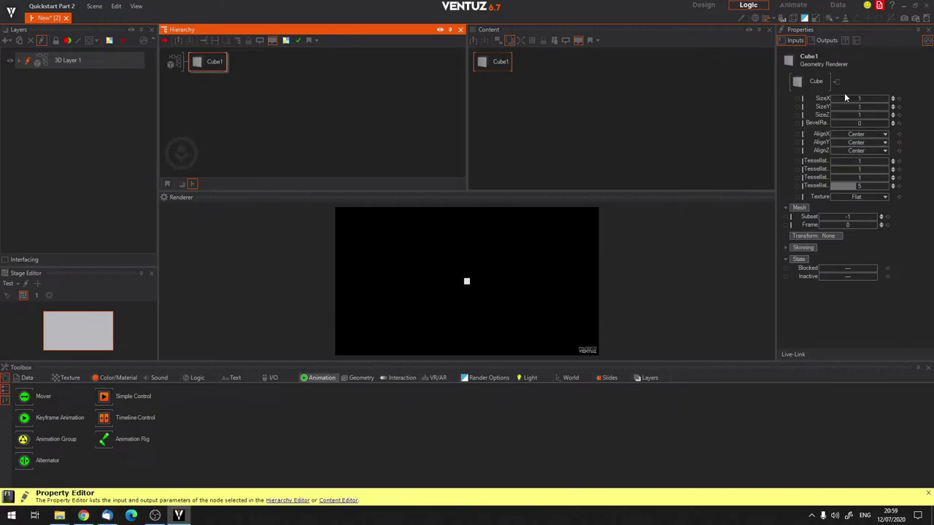
left_click_drag(849, 97, 798, 114)
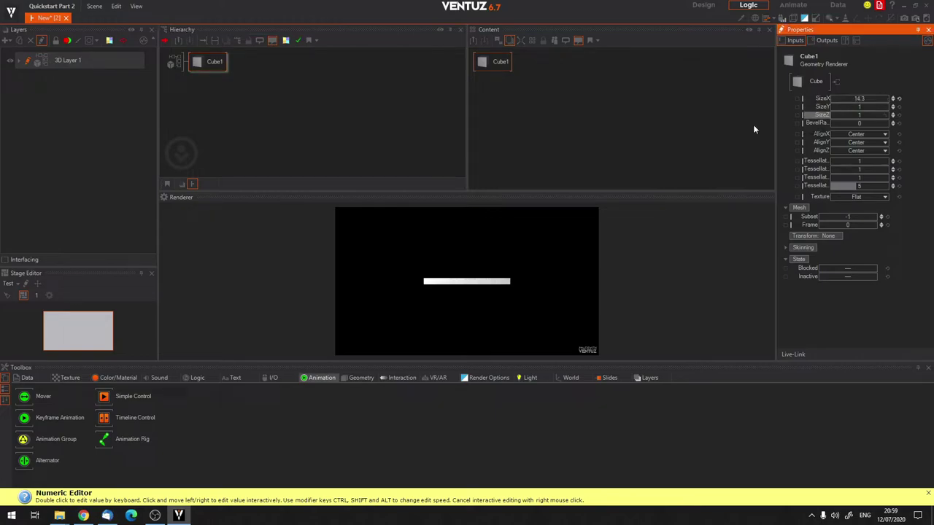
left_click_drag(861, 107, 885, 121)
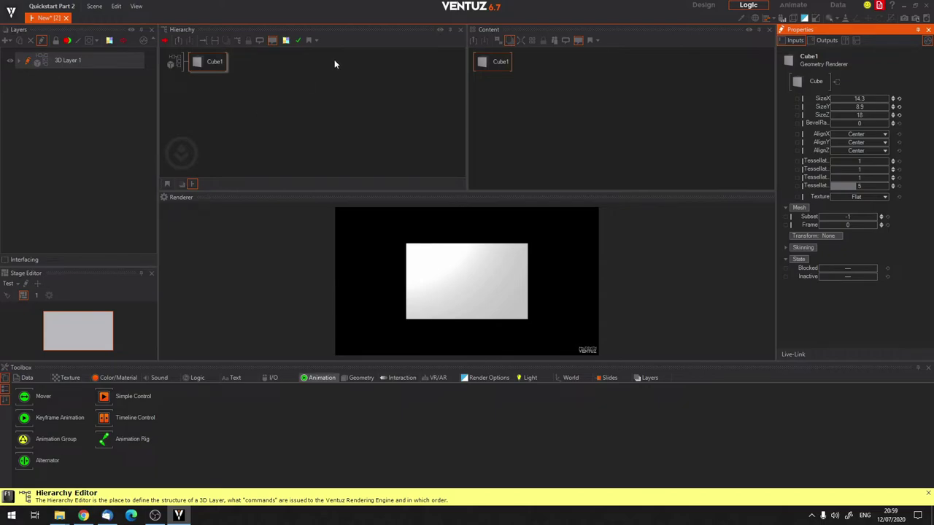
left_click(222, 100)
left_click(204, 62)
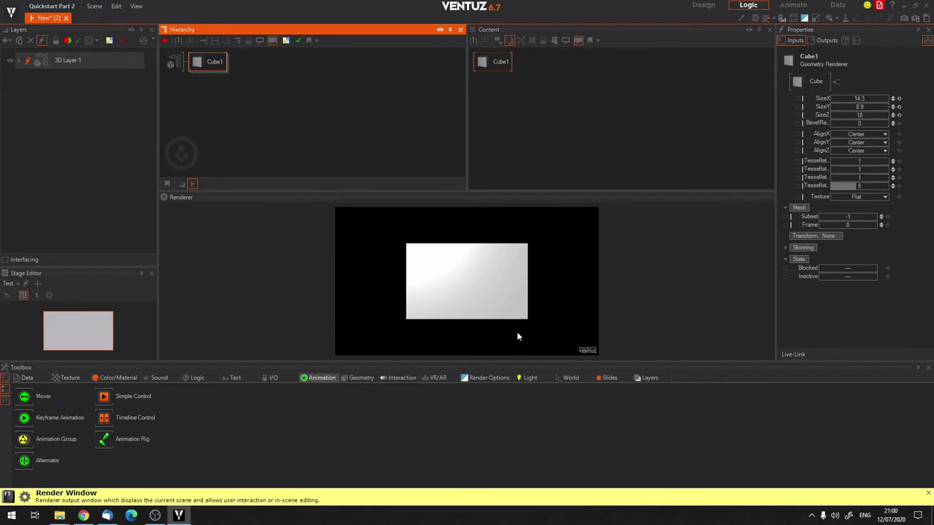
Insert an Axis node from the World category between the 3D layer root and the cube in the Hierarchy.
left_click(387, 427)
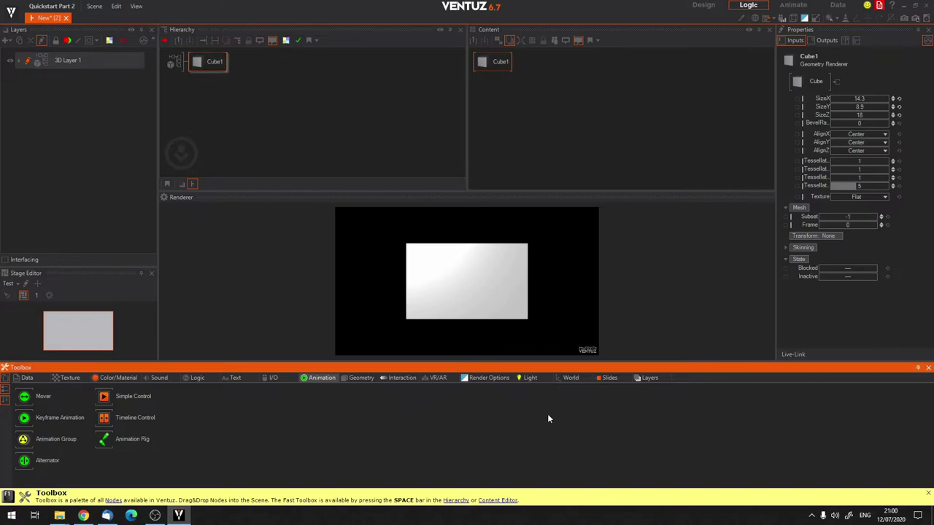
left_click(563, 377)
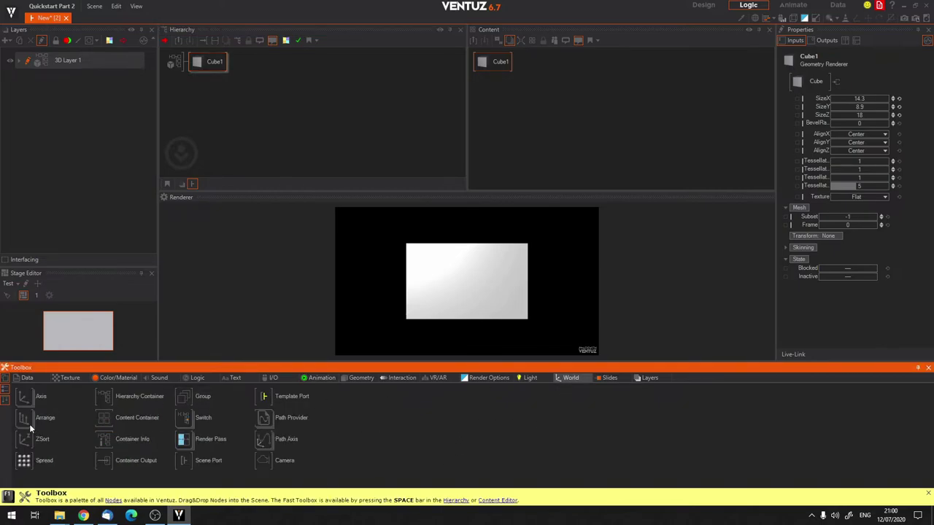
mouse_move(23, 400)
left_mouse_down()
mouse_move(115, 242)
mouse_move(102, 329)
mouse_move(190, 104)
mouse_move(190, 65)
left_mouse_up()
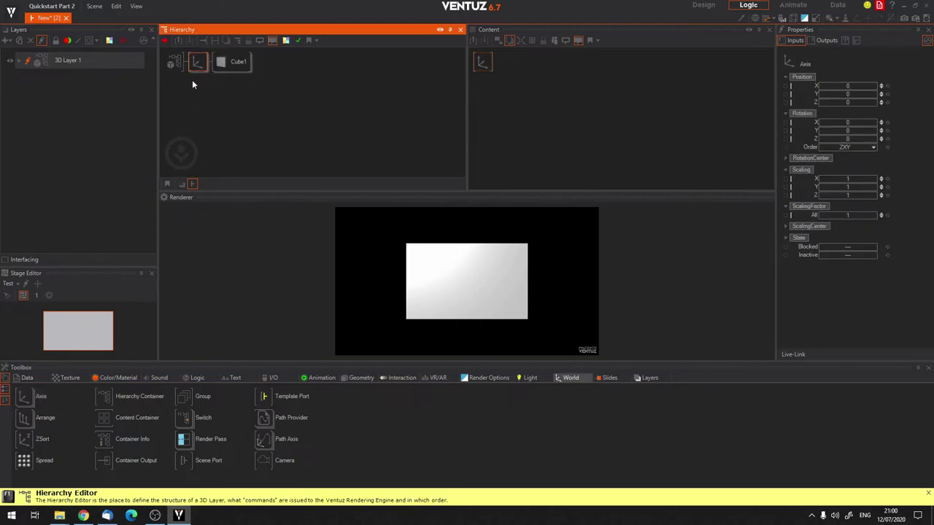
left_click(190, 59)
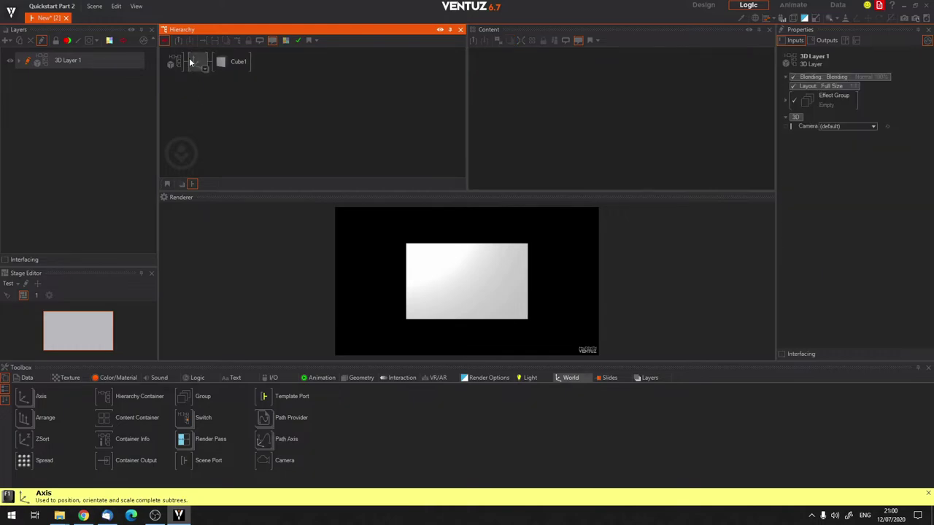
Set the Axis position to 2.9, -0.7, 4.7, rotation to 62, 79, 37, X scaling to 1.6 and overall ScalingFactor to 0.84.
left_click(196, 63)
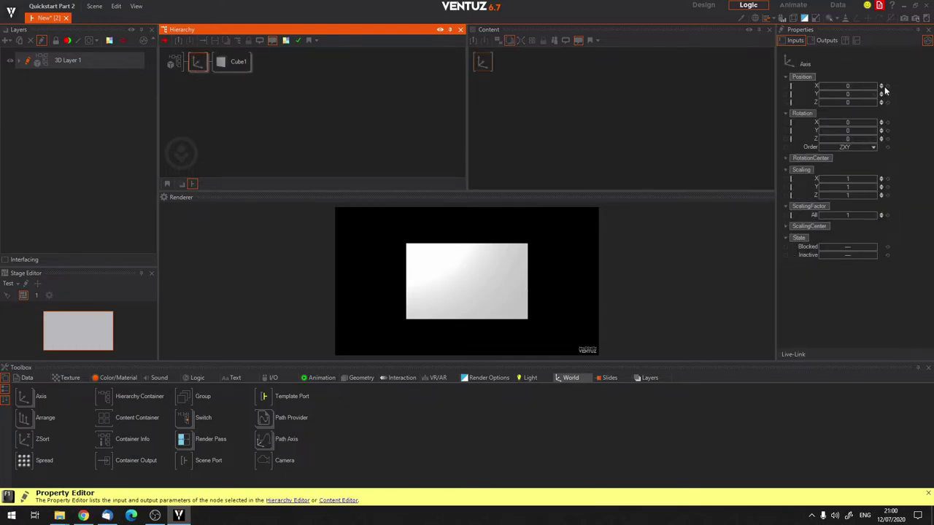
left_click_drag(835, 86, 861, 140)
mouse_move(846, 178)
left_mouse_down()
mouse_move(868, 179)
mouse_move(848, 179)
left_mouse_up()
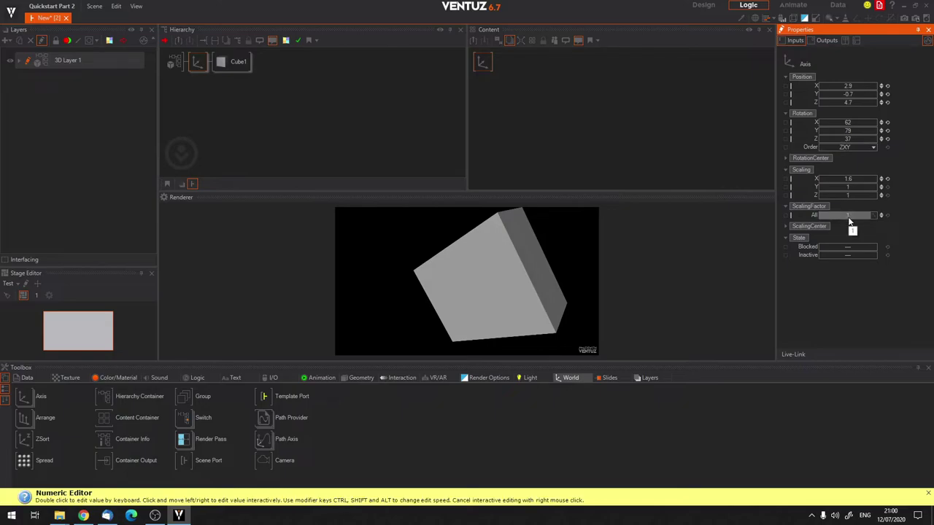
left_click_drag(848, 216, 846, 218)
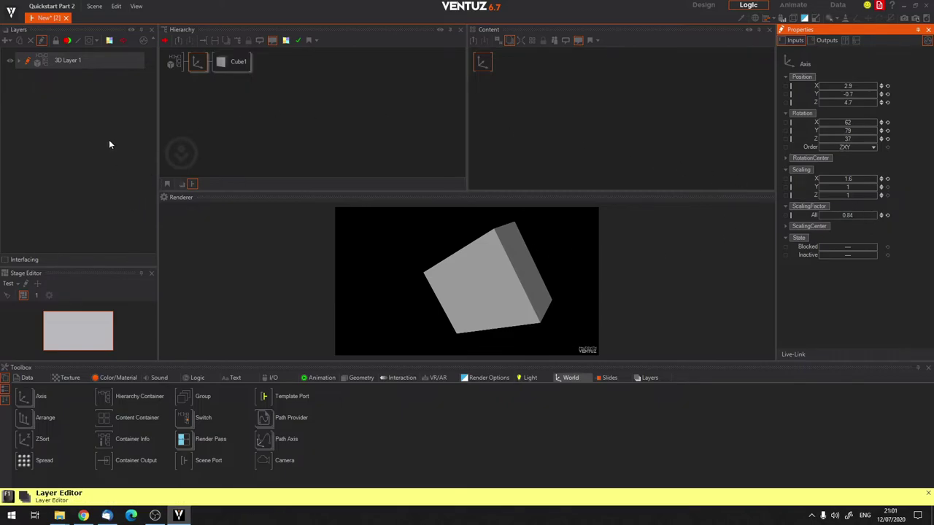
left_click(198, 63)
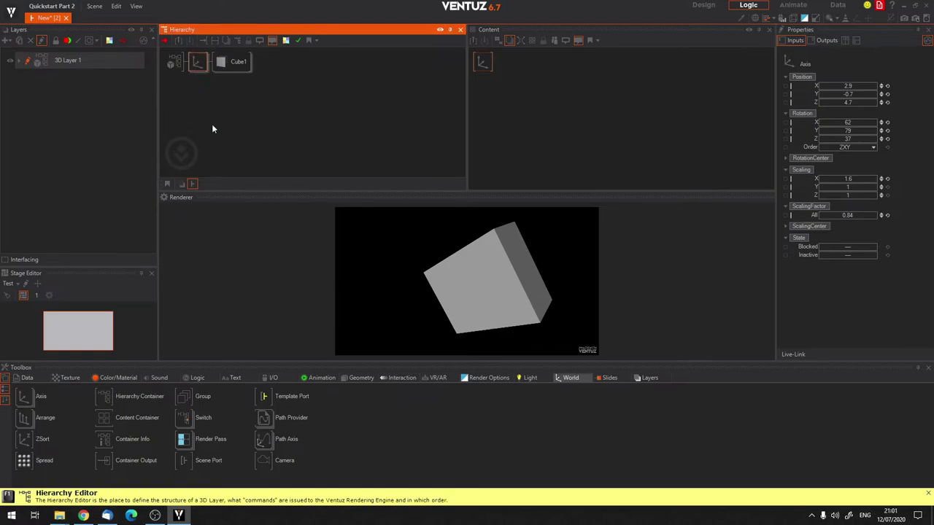
left_click(228, 64)
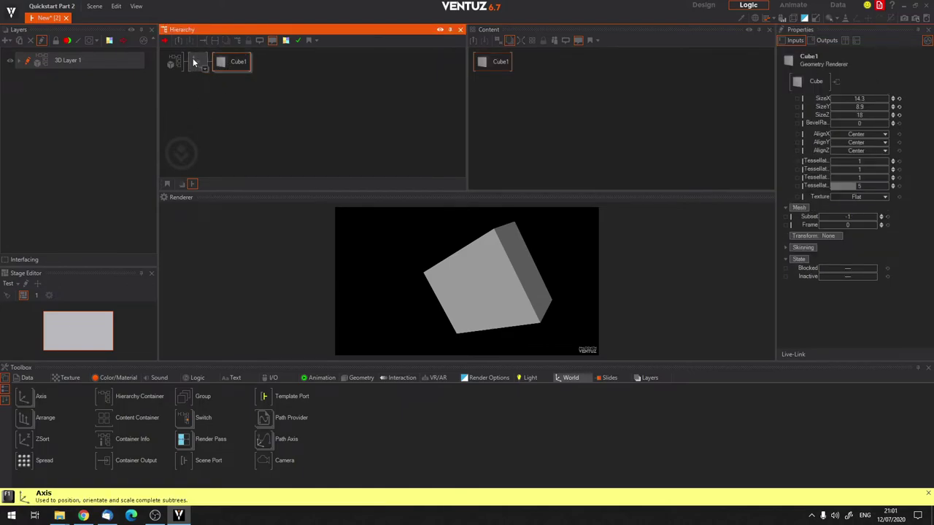
Reset the Axis node's position, rotation, X scaling and overall scaling factor to their defaults.
left_click(195, 63)
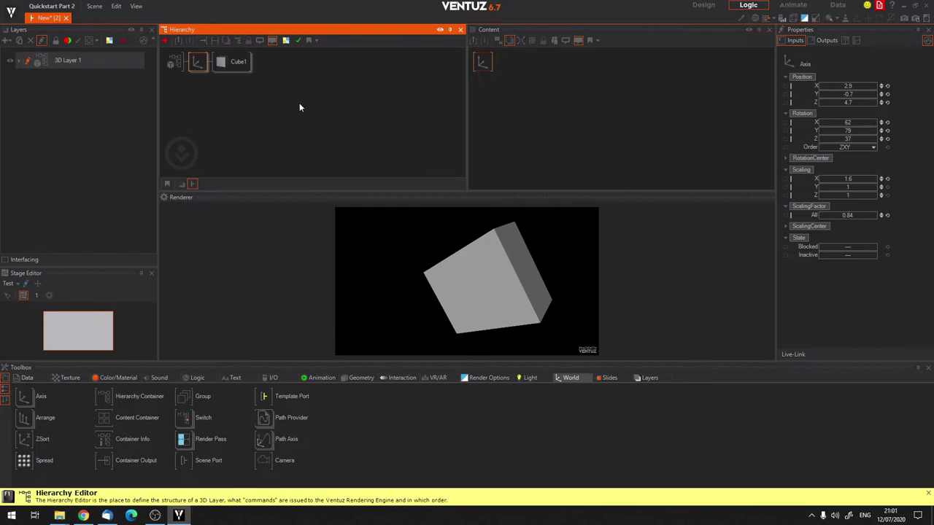
left_click(887, 86)
left_click(887, 95)
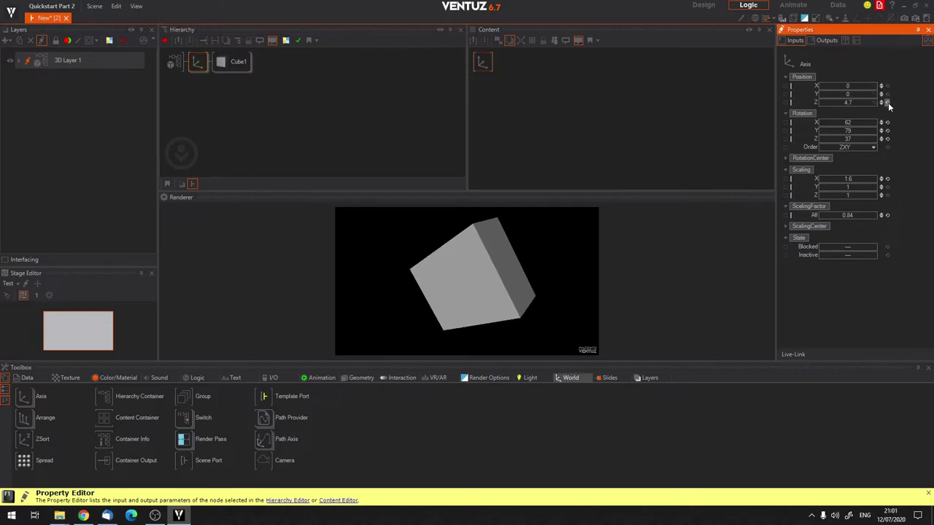
left_click(887, 102)
left_click(887, 121)
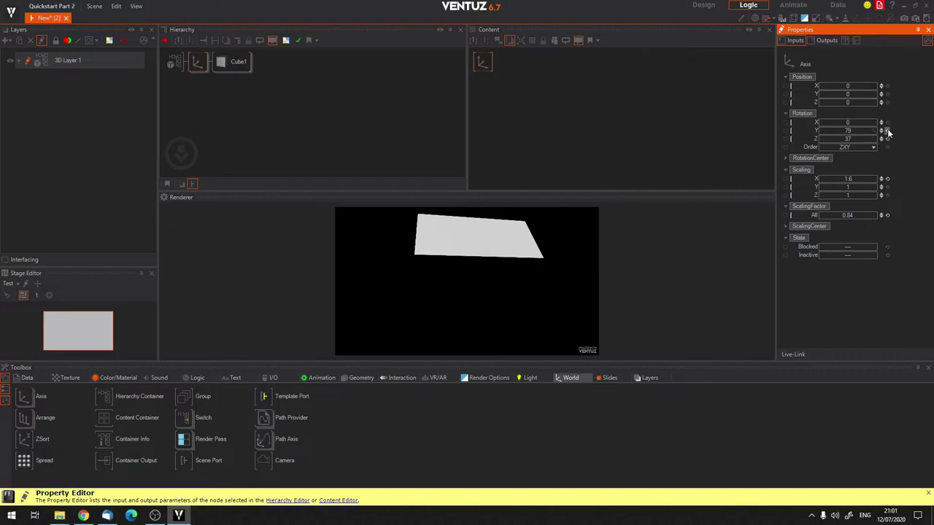
left_click(887, 129)
left_click(887, 138)
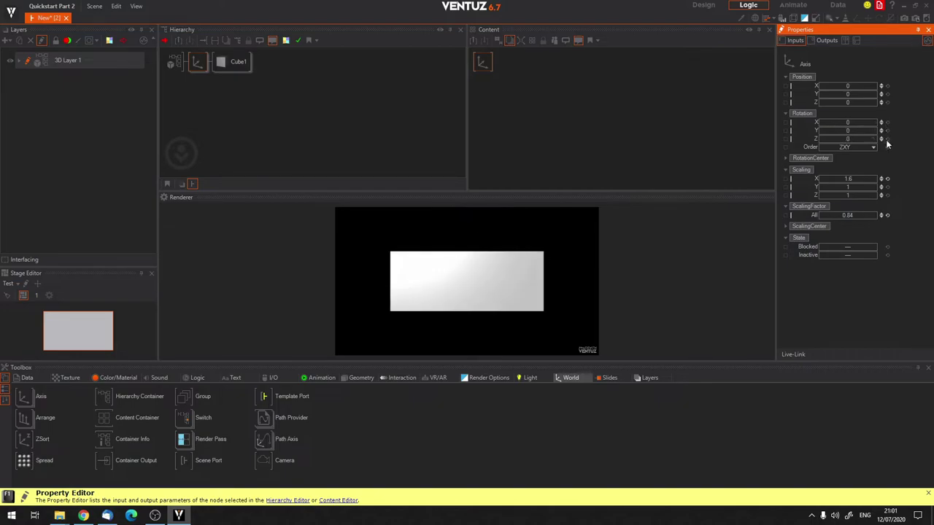
left_click(887, 179)
left_click(886, 216)
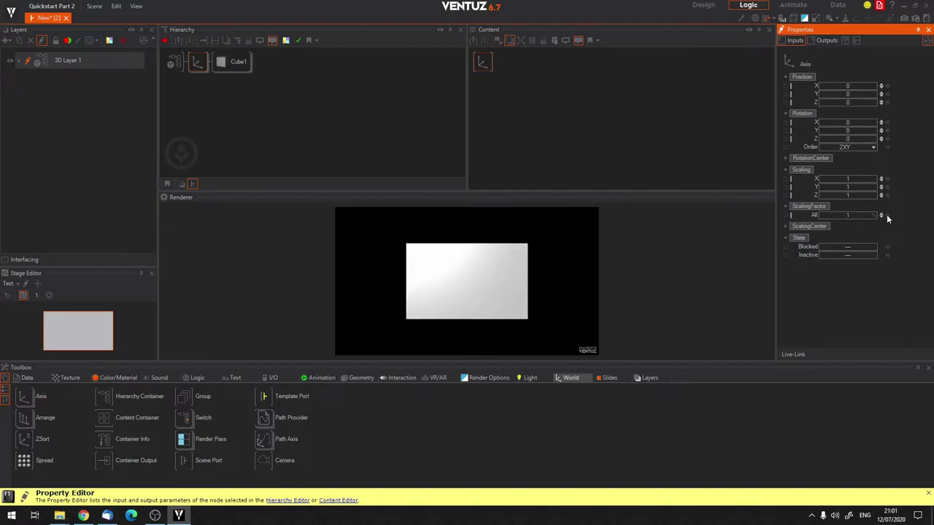
Reset the cube's SizeX, SizeY and SizeZ to the default of 1.
left_click(230, 65)
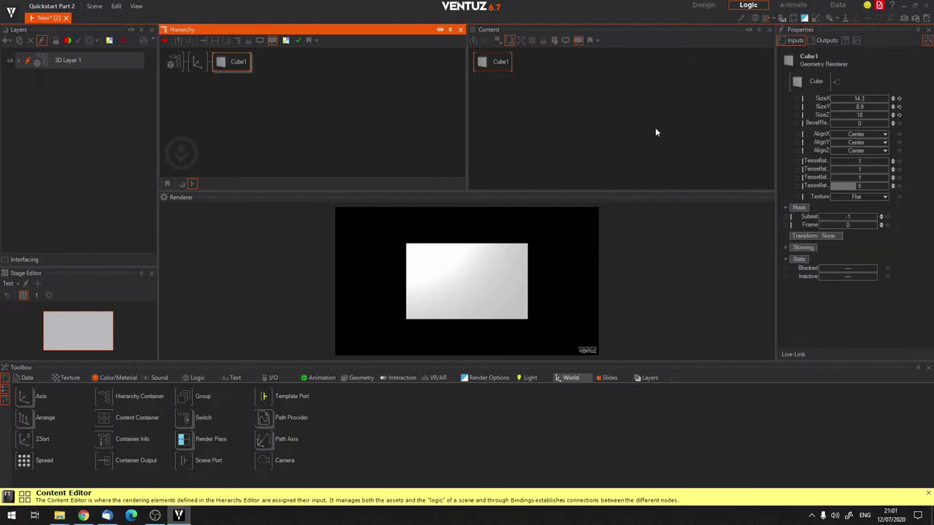
left_click(899, 98)
left_click(899, 106)
left_click(899, 115)
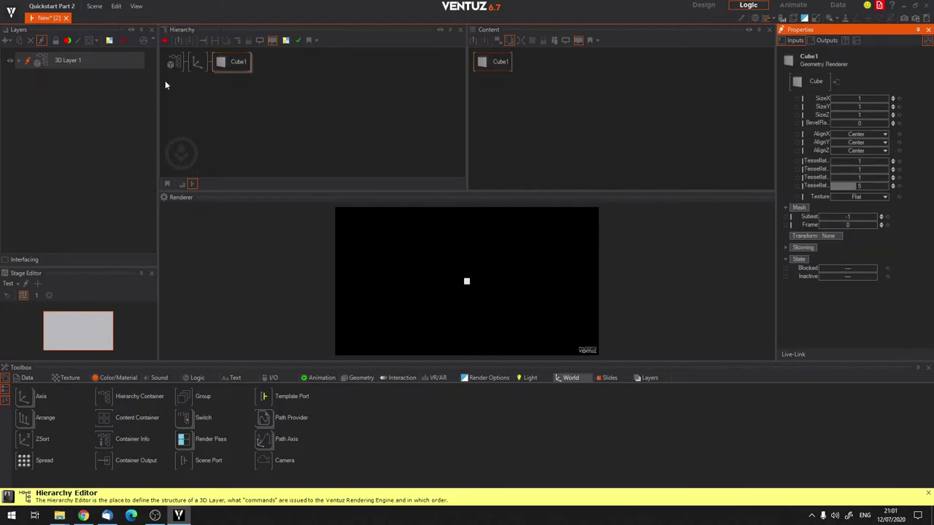
Set the Axis overall ScalingFactor to 13.7 and its rotation to -33 on X and 52 on Y.
left_click(200, 62)
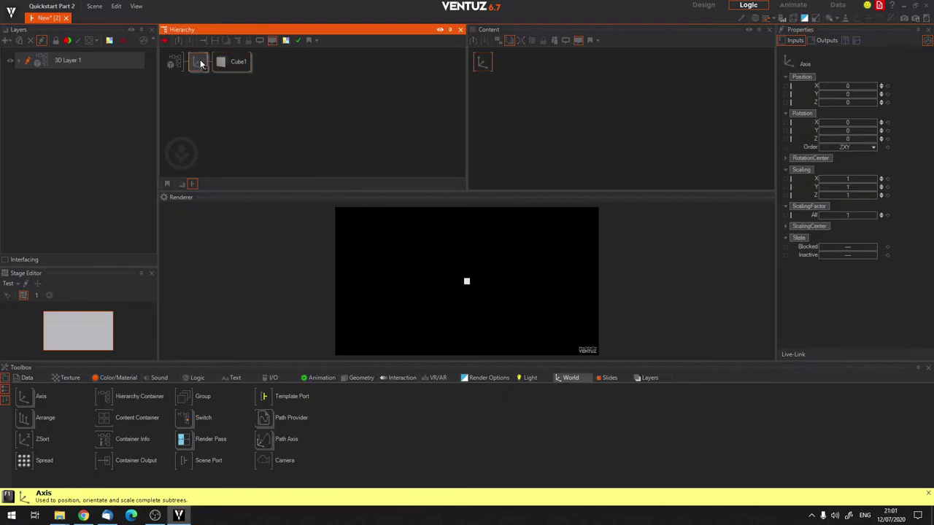
left_click(841, 215)
mouse_move(841, 215)
left_mouse_down()
mouse_move(875, 215)
mouse_move(857, 215)
left_mouse_up()
mouse_move(839, 130)
left_mouse_down()
mouse_move(851, 130)
mouse_move(843, 124)
left_mouse_up()
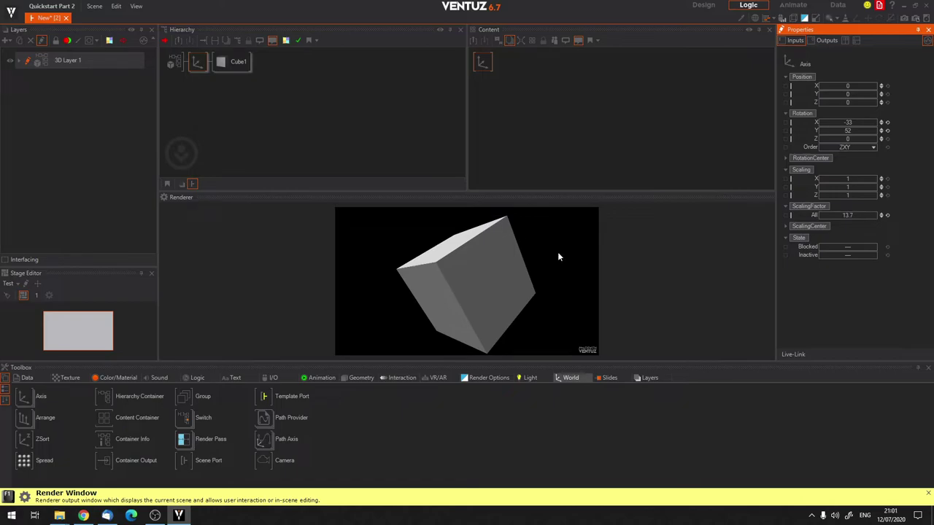
Set the Axis X position to exactly 0.5 and dismiss the mail notification.
left_click_drag(836, 86, 850, 86)
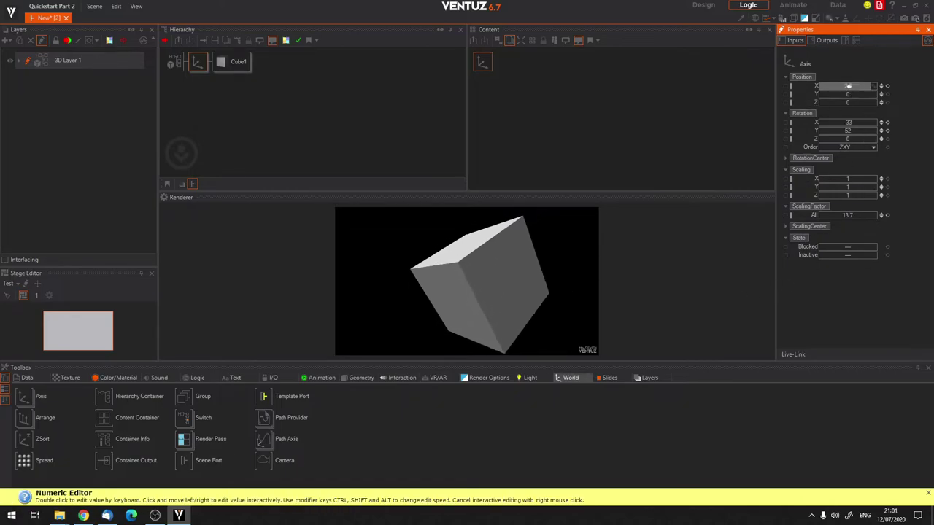
double_click(847, 86)
type("0.5")
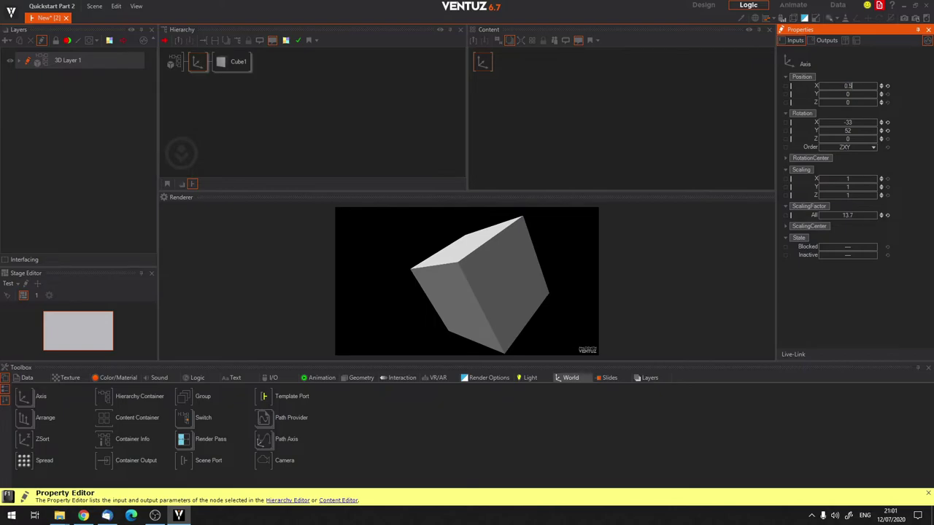
key("Return")
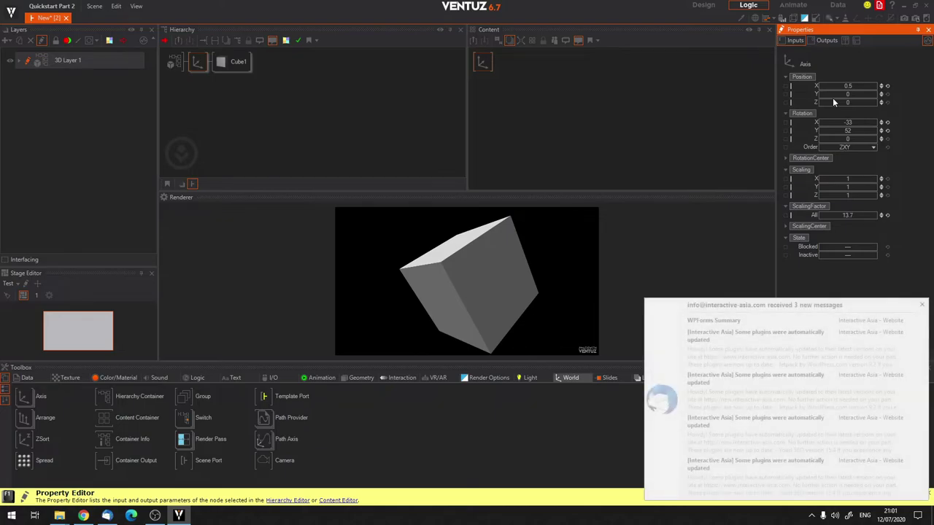
left_click(922, 305)
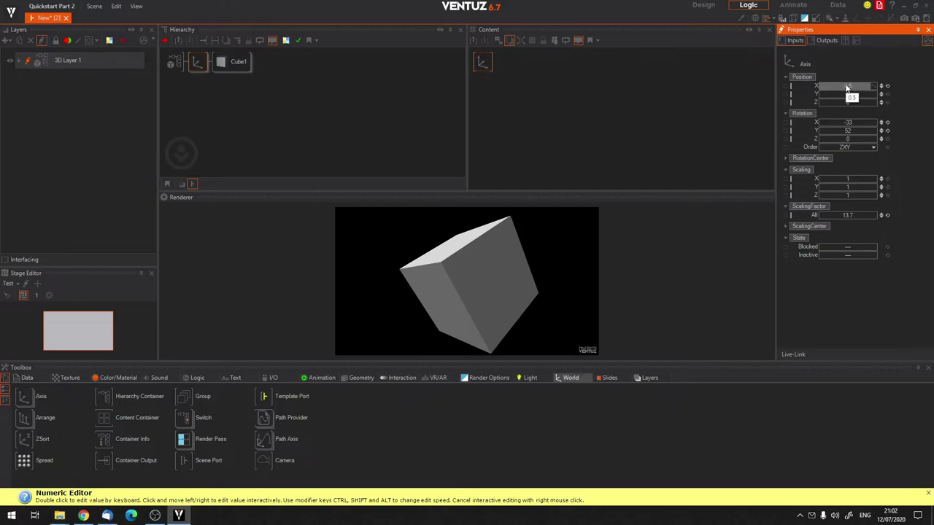
Adjust the Axis X position interactively at different editing speeds, ending at 1.715.
mouse_move(838, 88)
left_mouse_down()
mouse_move(850, 85)
mouse_move(839, 87)
left_mouse_up()
left_click_drag(842, 89, 875, 87)
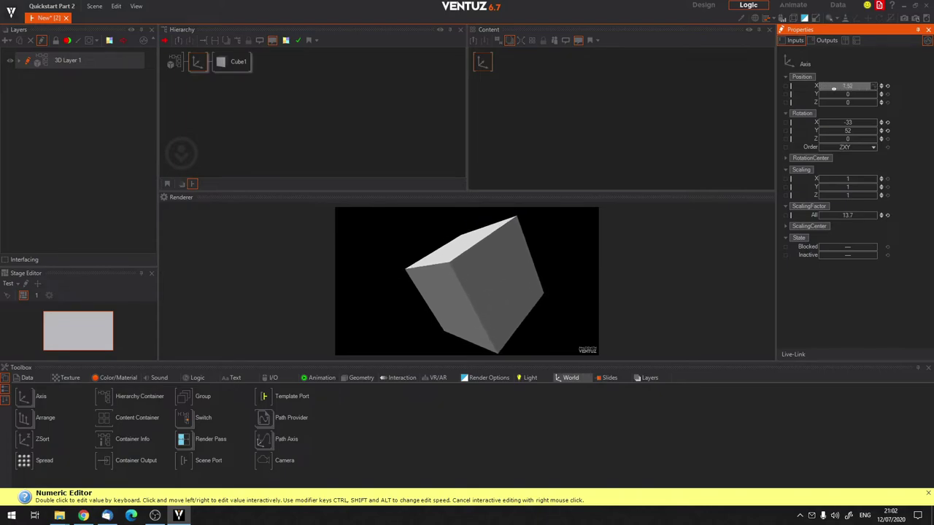
left_click_drag(859, 85, 865, 85)
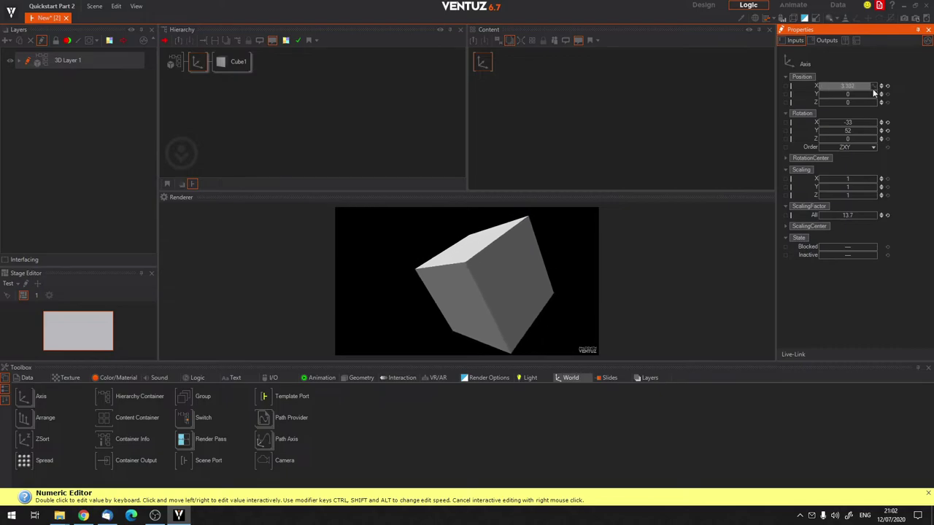
left_click_drag(817, 85, 877, 91)
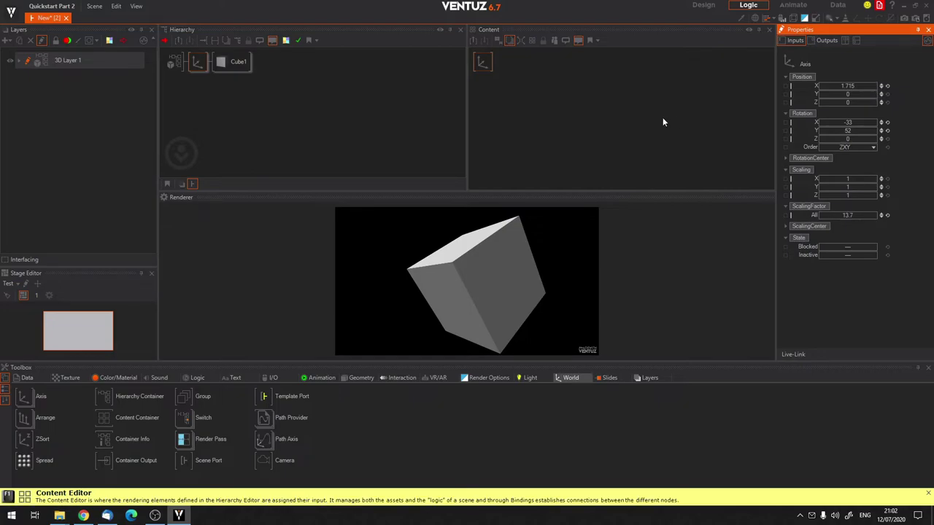
Delete the Axis together with its cube from the Hierarchy.
left_click(236, 129)
left_click(195, 61)
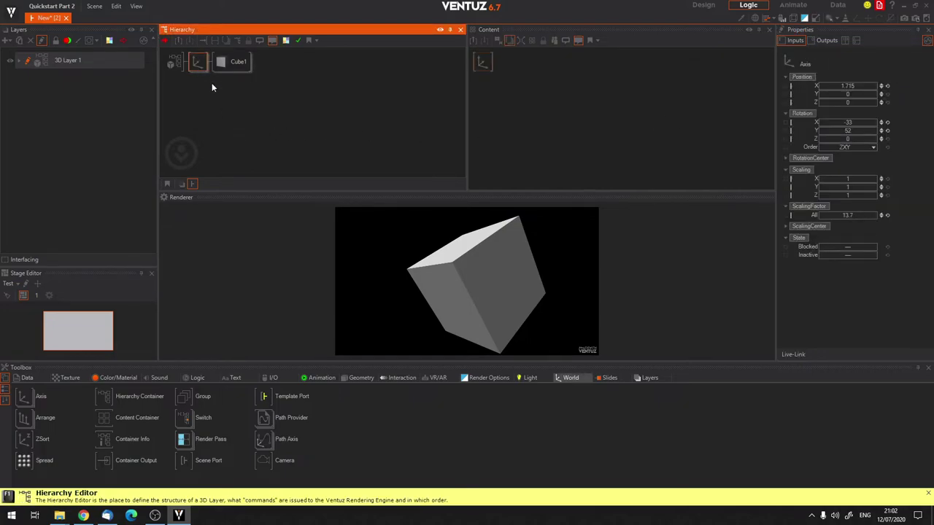
key("Delete")
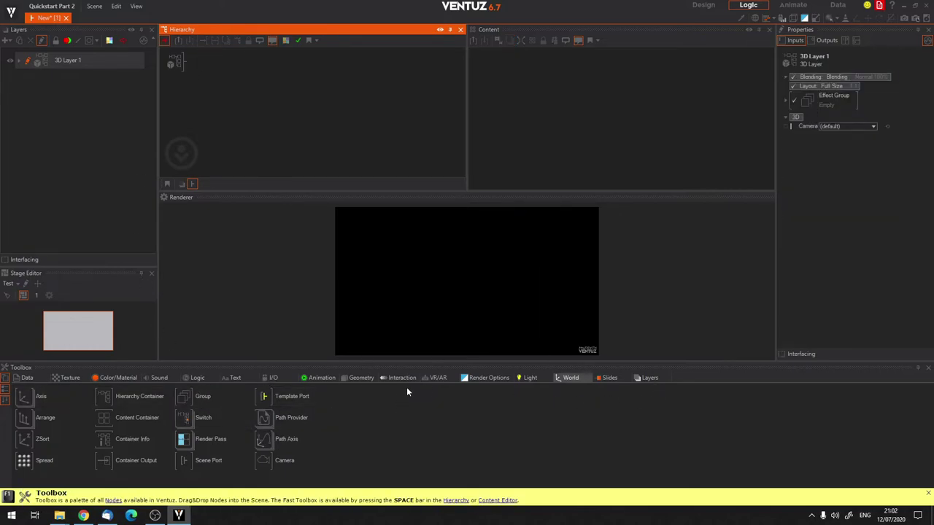
Add a Rectangle geometry under the 3D layer root and set its SizeX to 16 and SizeY to 9.
left_click(350, 378)
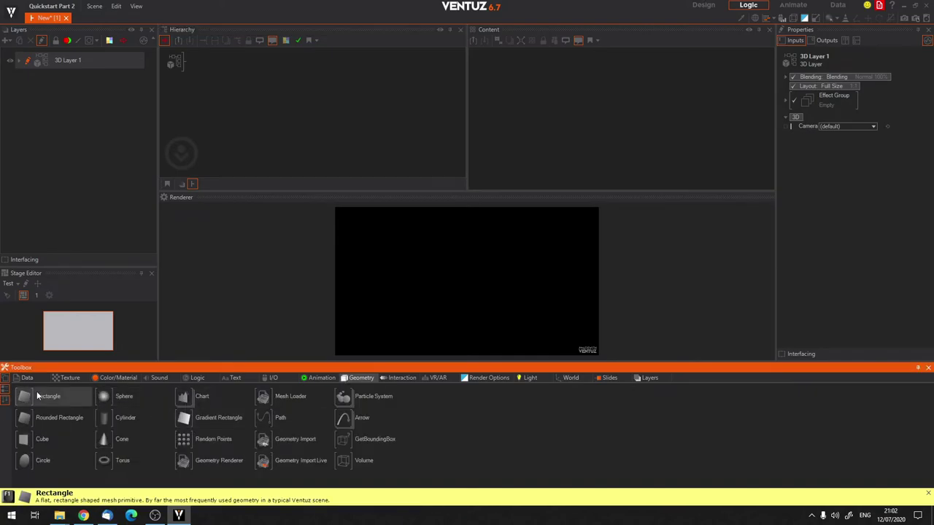
left_click_drag(22, 397, 202, 63)
double_click(849, 97)
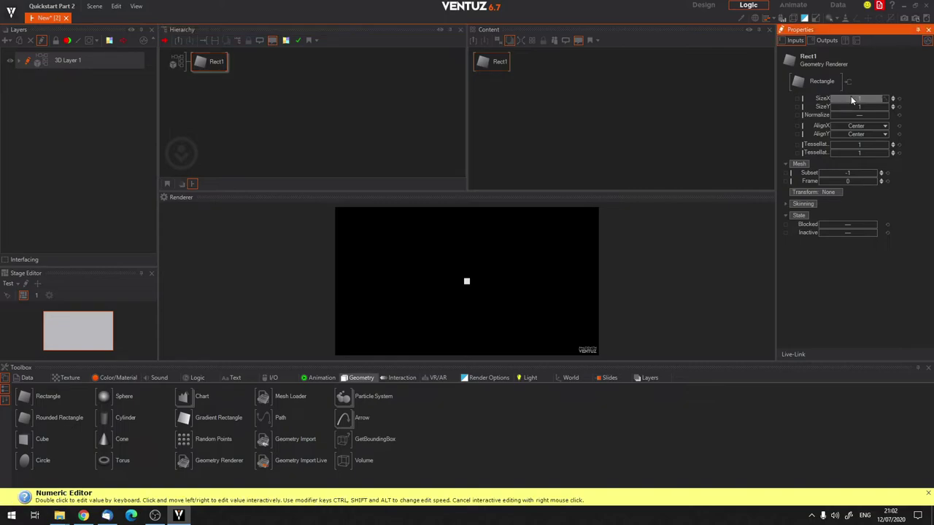
left_click_drag(859, 98, 876, 109)
double_click(860, 98)
type("16")
key("Tab")
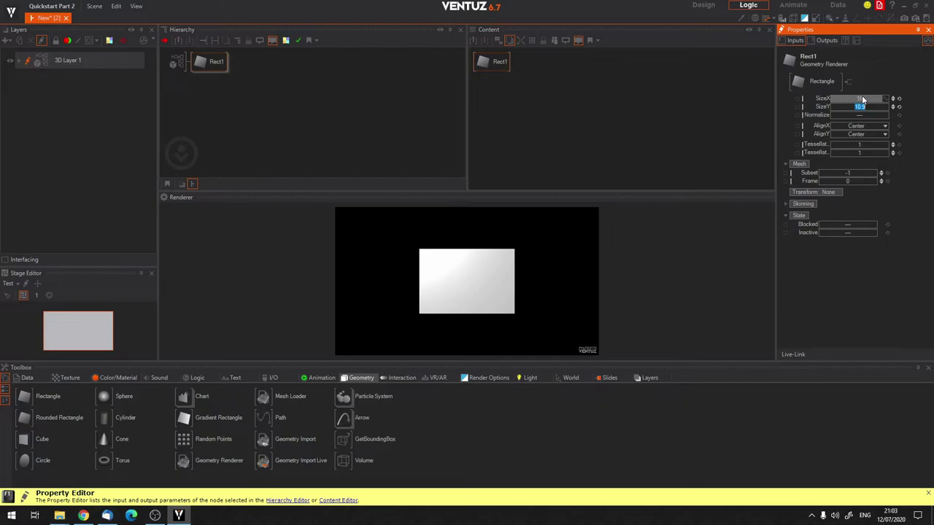
type("9")
key("Return")
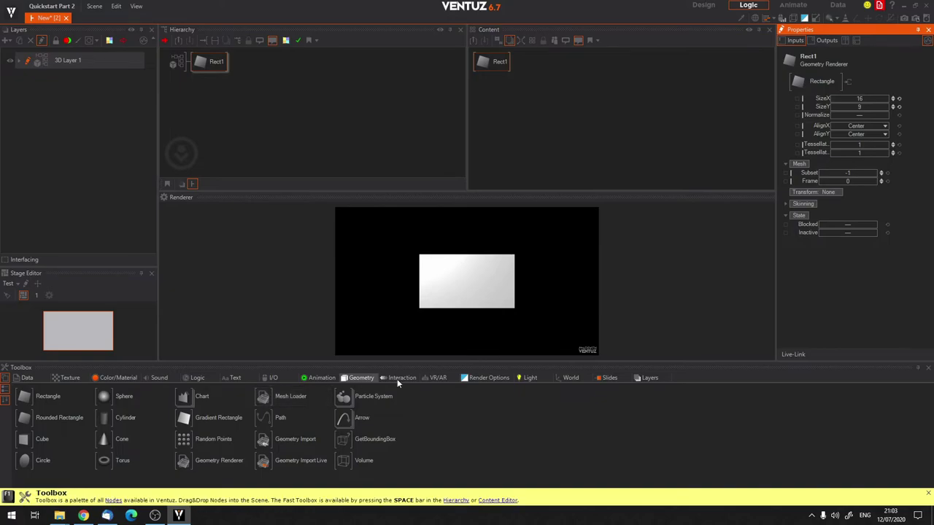
Insert an Axis between the 3D layer root and the rectangle and rotate it 25 on X and 23 on Y.
left_click(571, 378)
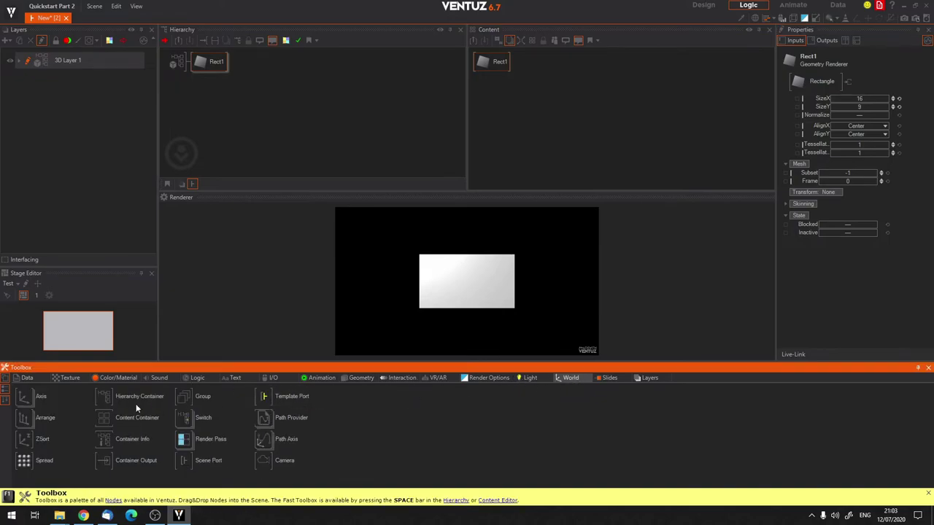
left_click_drag(43, 404, 195, 61)
mouse_move(846, 123)
left_mouse_down()
mouse_move(875, 124)
mouse_move(816, 124)
mouse_move(860, 129)
mouse_move(848, 137)
left_mouse_up()
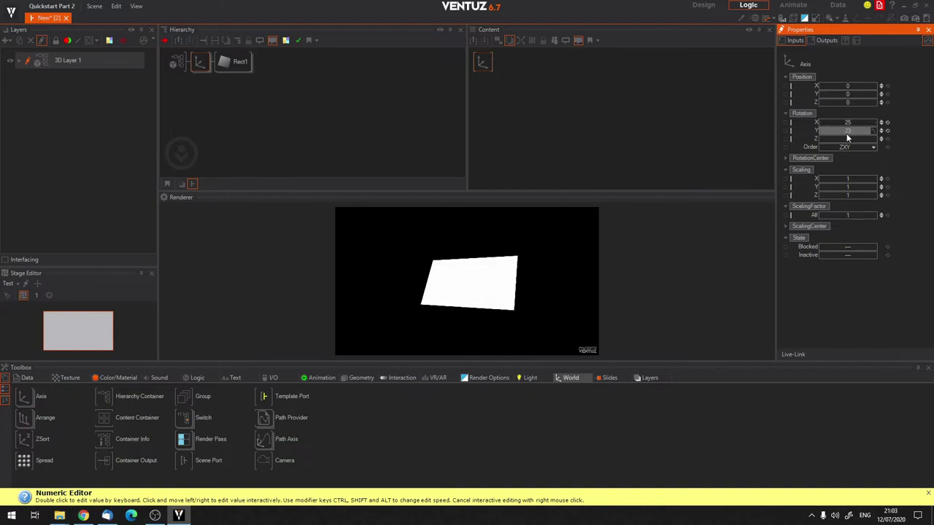
Delete the rectangle and attach a Cylinder geometry after the Axis in its place.
left_click(244, 60)
key("Delete")
left_click(199, 63)
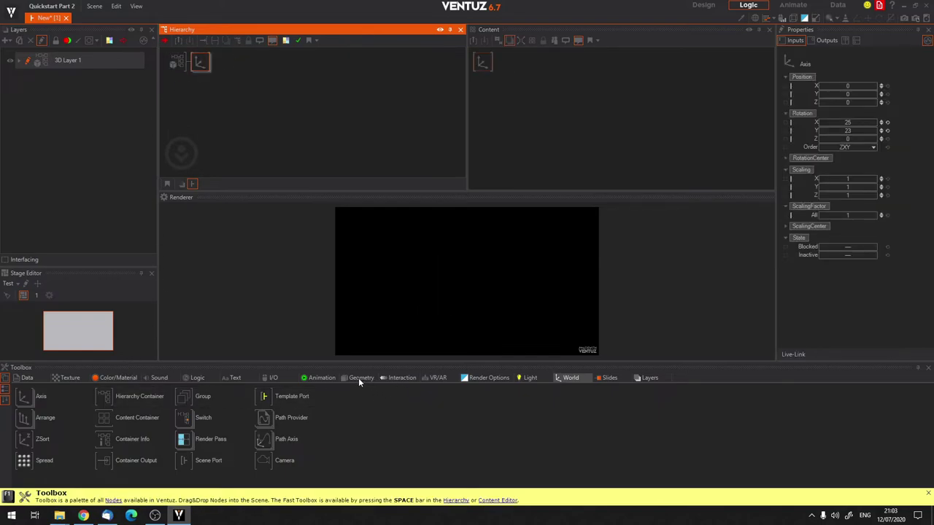
left_click(360, 378)
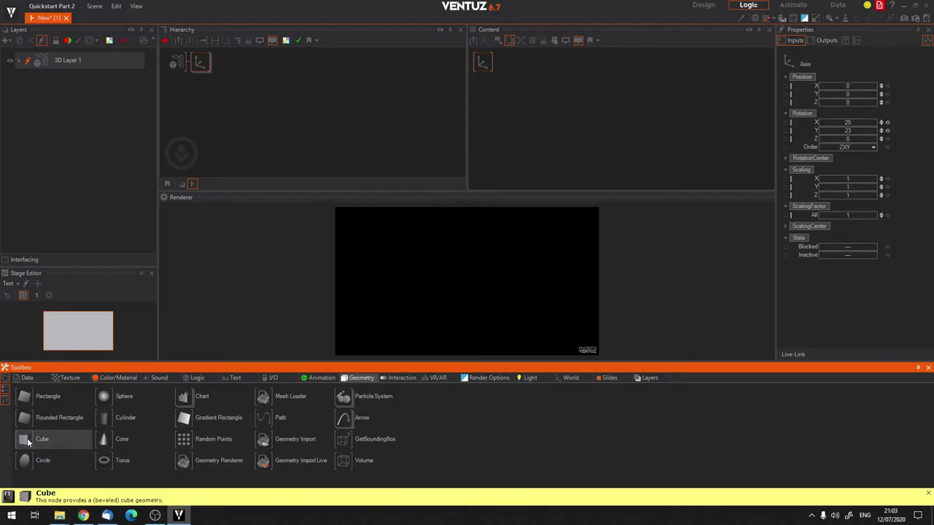
left_click_drag(105, 419, 218, 62)
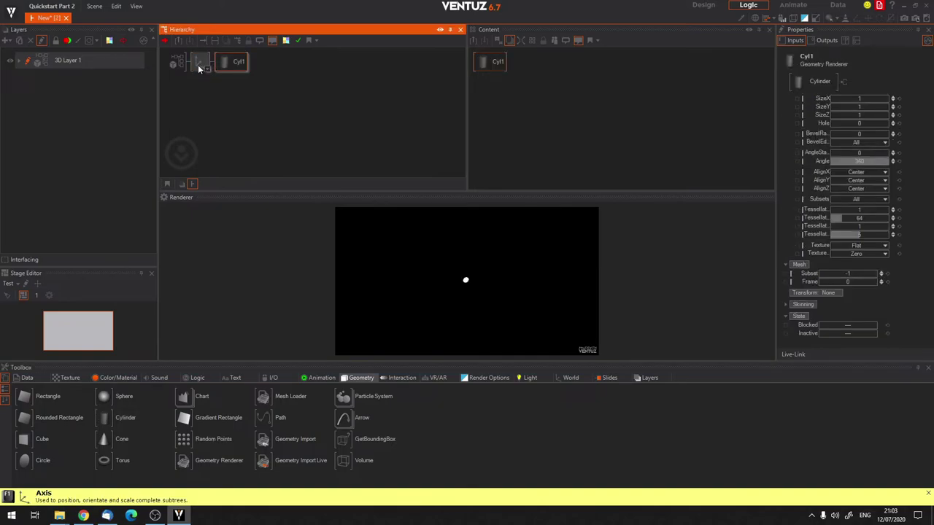
Set the cylinder's Axis to an overall ScalingFactor of 9.7 and a rotation of 57 on X and 29 on Y.
left_click(197, 63)
left_click_drag(837, 215, 861, 214)
left_click(888, 130)
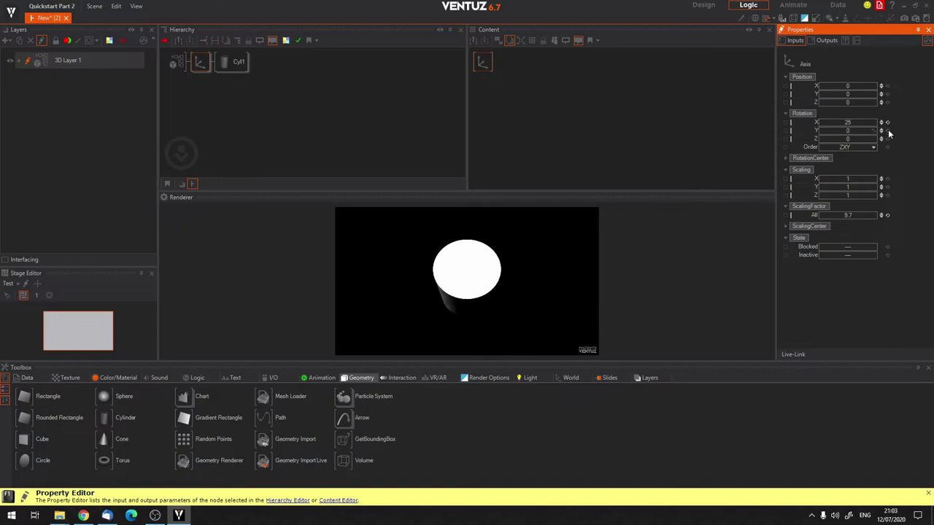
left_click_drag(875, 123, 860, 131)
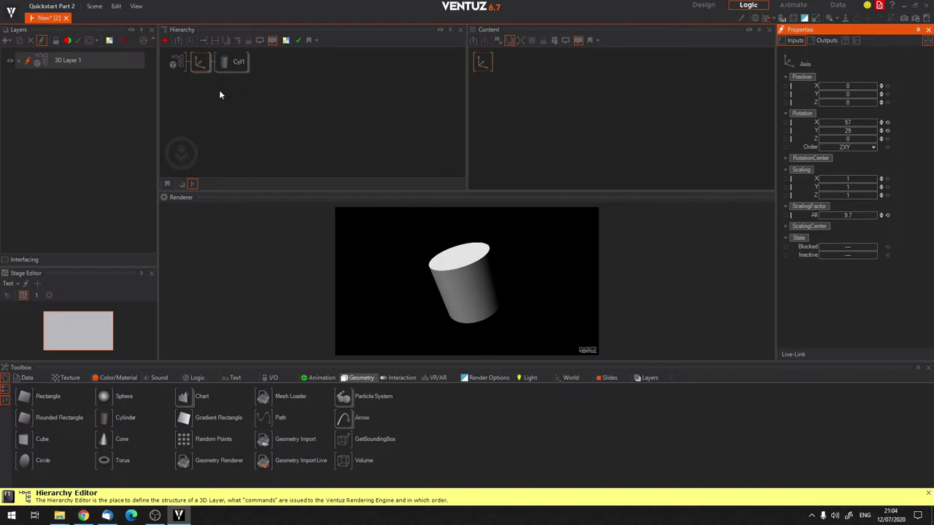
Turn the cylinder into a thin ring with SizeZ 0.027 and a Hole of about 0.875.
left_click(233, 62)
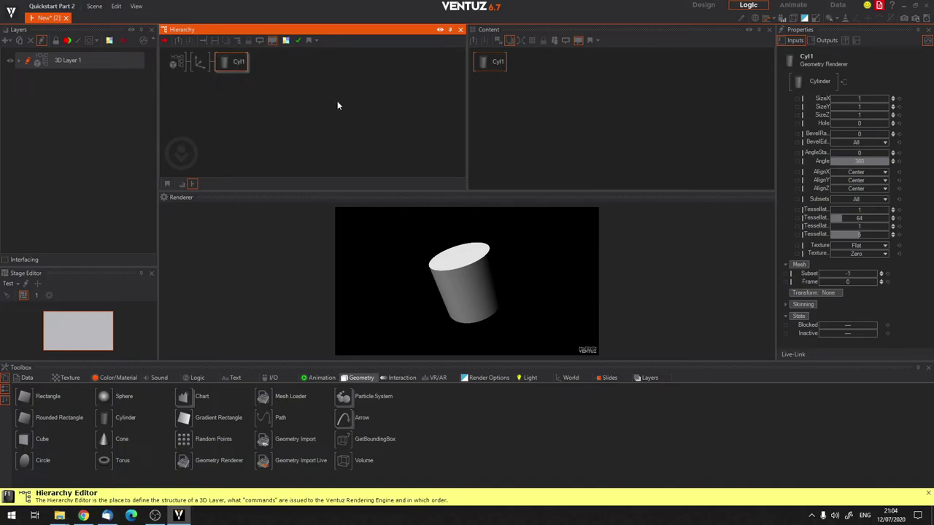
left_click_drag(860, 96, 829, 112)
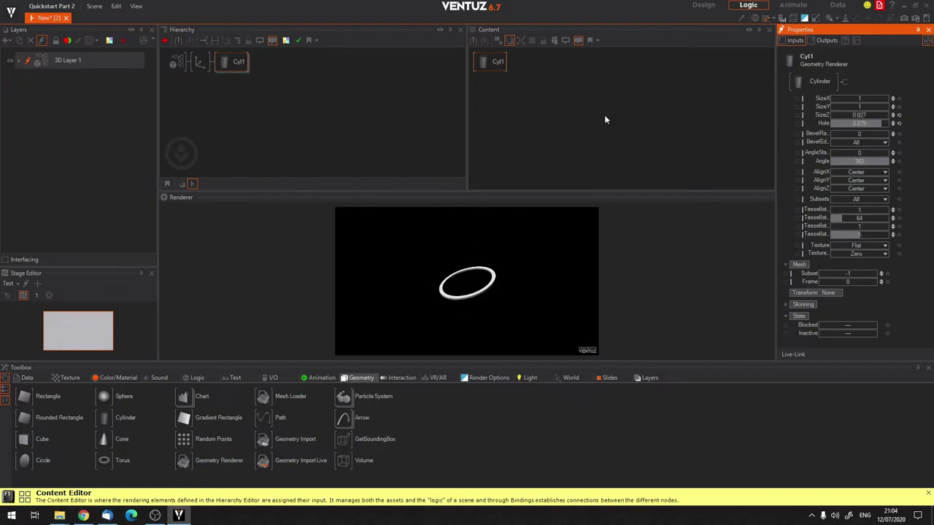
Bring up the Fast Toolbox in the Hierarchy, show its node categories and switch it back to alphabetical mode.
left_click(271, 134)
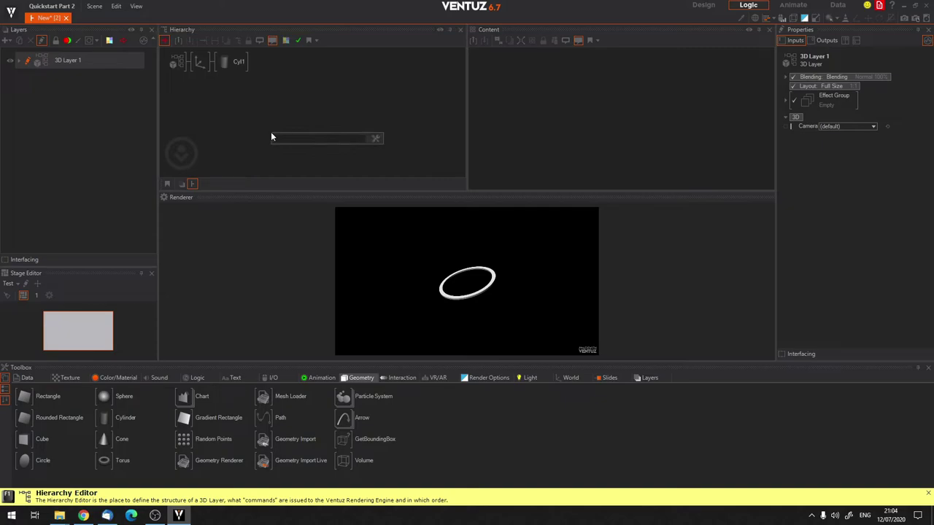
left_click(271, 116)
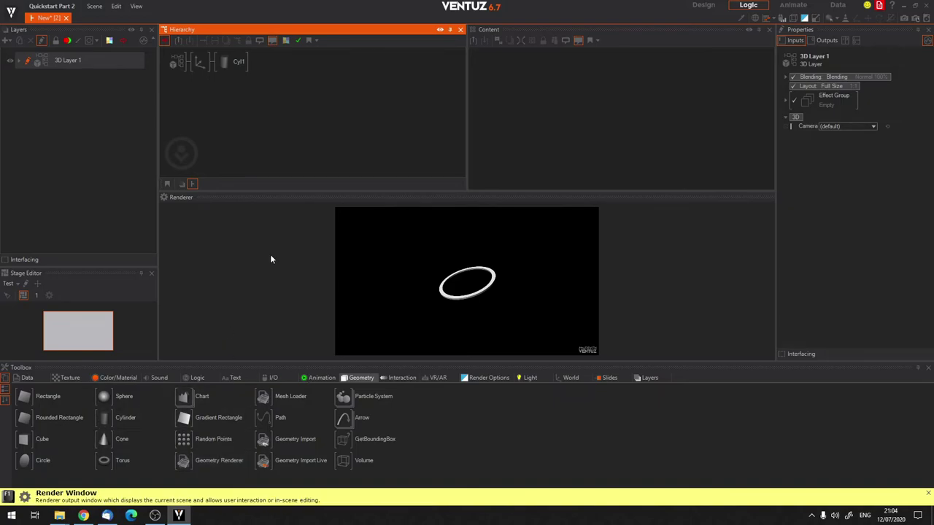
left_click(549, 97)
left_click(305, 98)
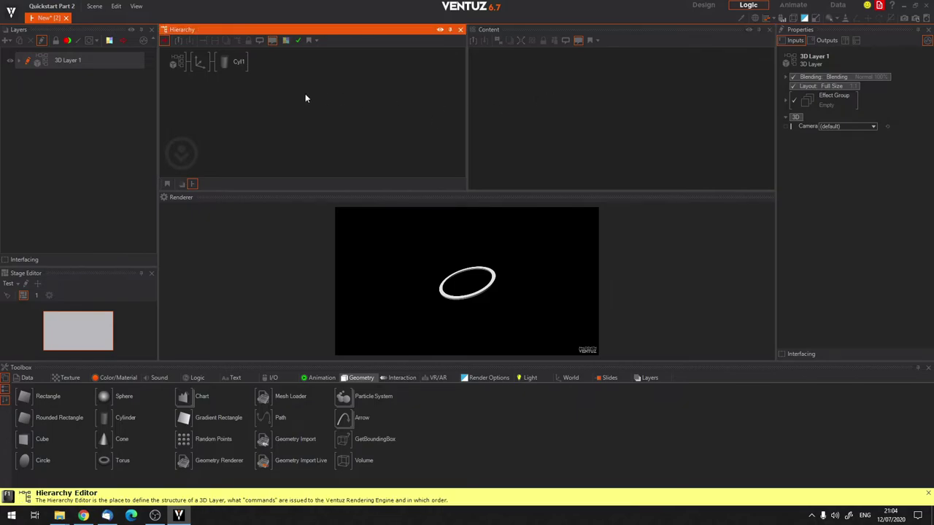
double_click(305, 98)
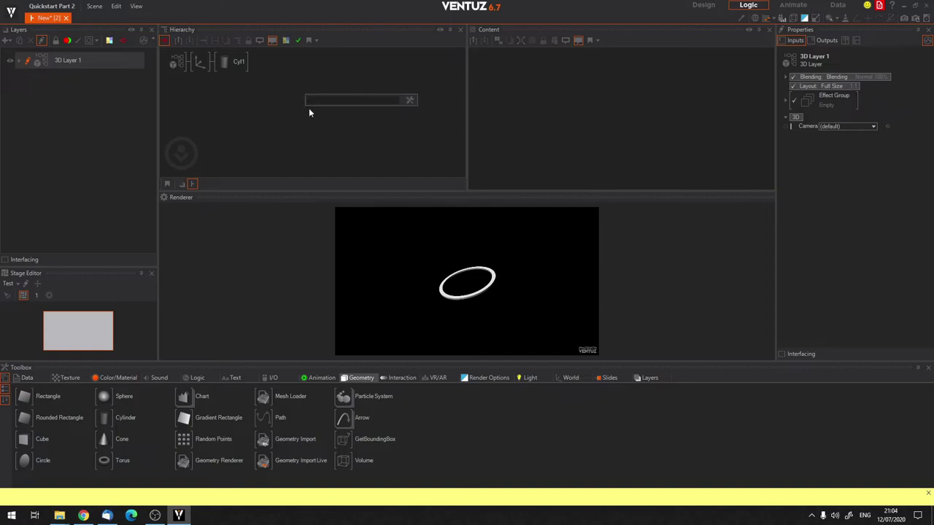
left_click(407, 100)
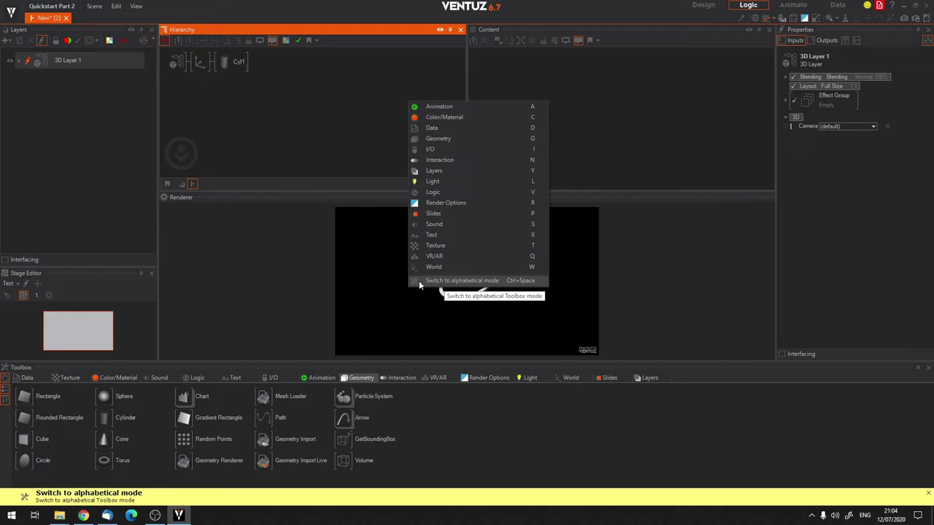
left_click(460, 281)
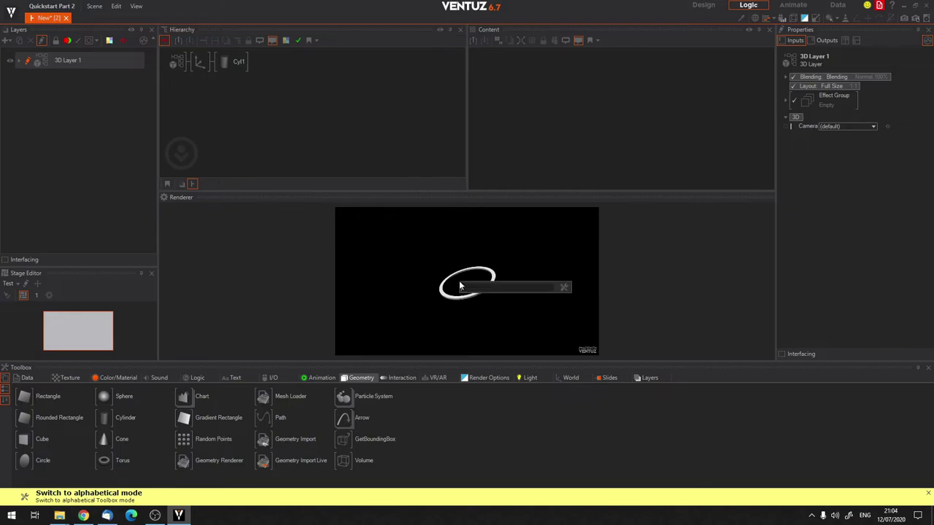
Find the Axis node with the Fast Toolbox search "axi" and place it as a second branch below the existing Axis.
left_click(292, 114)
double_click(324, 114)
type("axi")
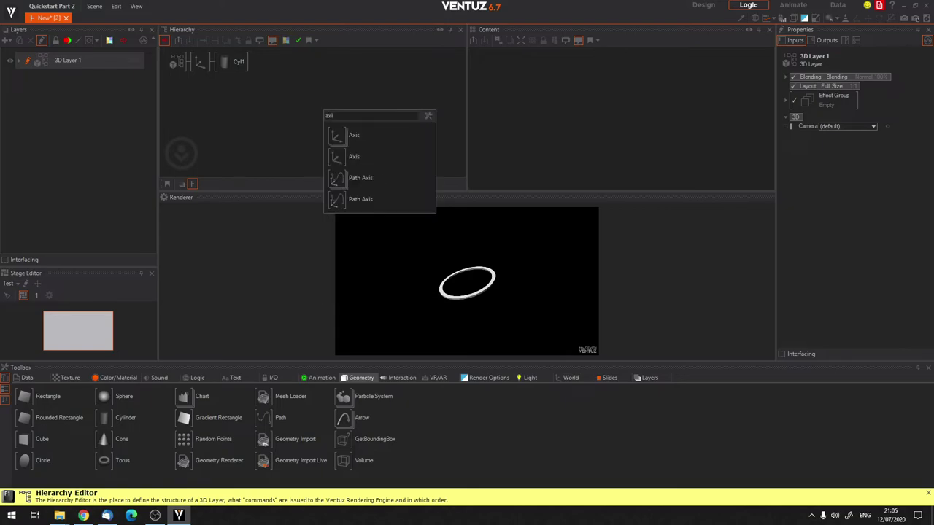
left_click(332, 136)
left_click(199, 69)
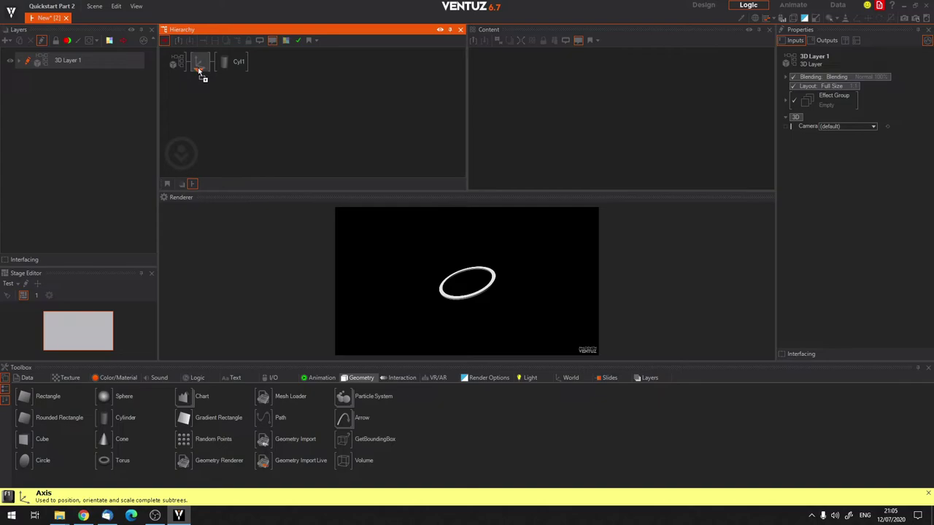
left_click(270, 124)
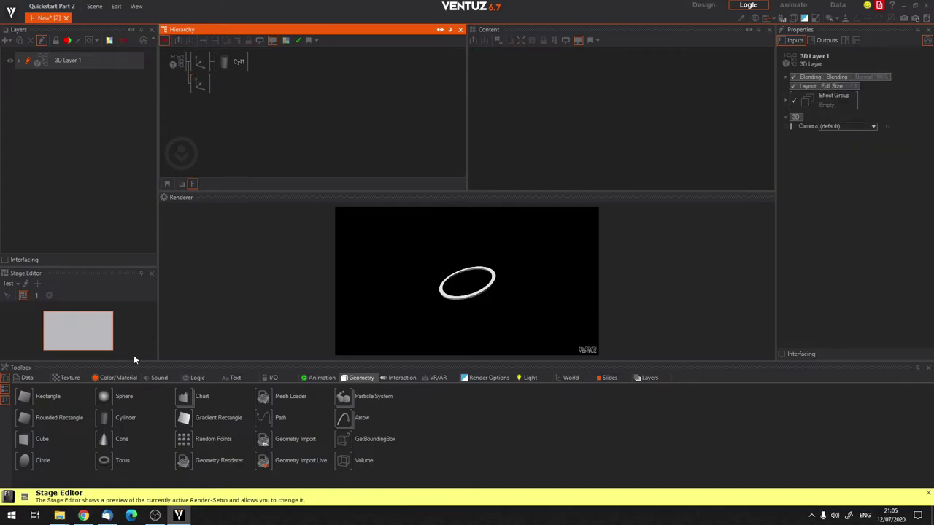
Attach a Circle geometry after the second Axis in the Hierarchy.
left_click(40, 460)
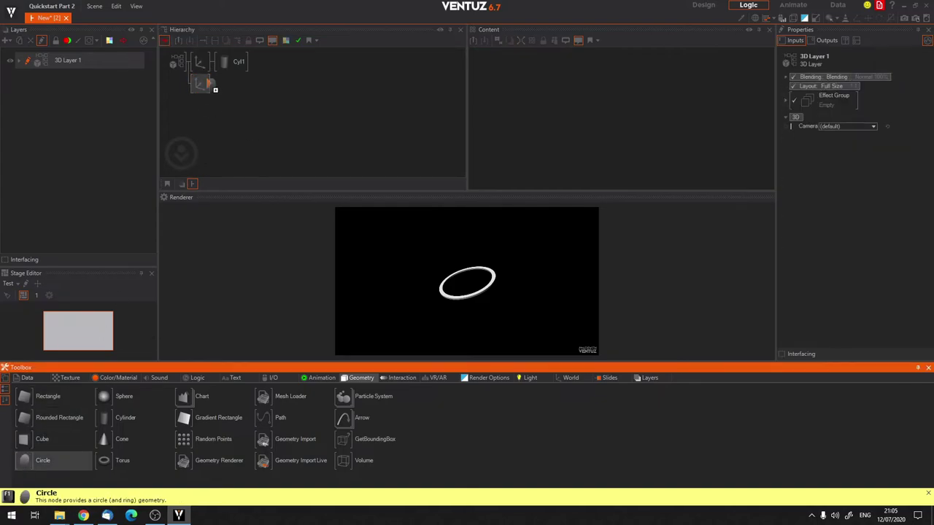
left_click(213, 89)
left_click(267, 136)
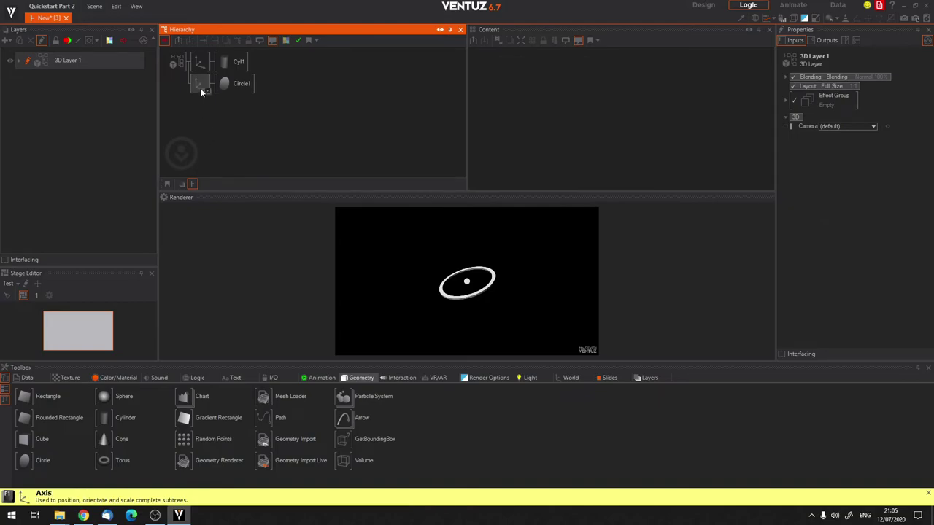
Reset the X and Y rotation of the Axis above the Cylinder to their default values.
left_click(201, 60)
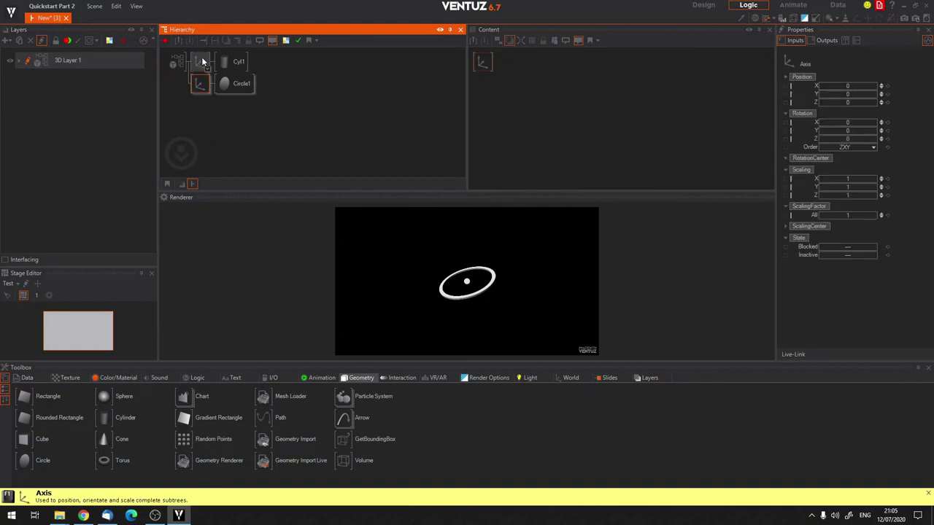
left_click(887, 122)
left_click(887, 130)
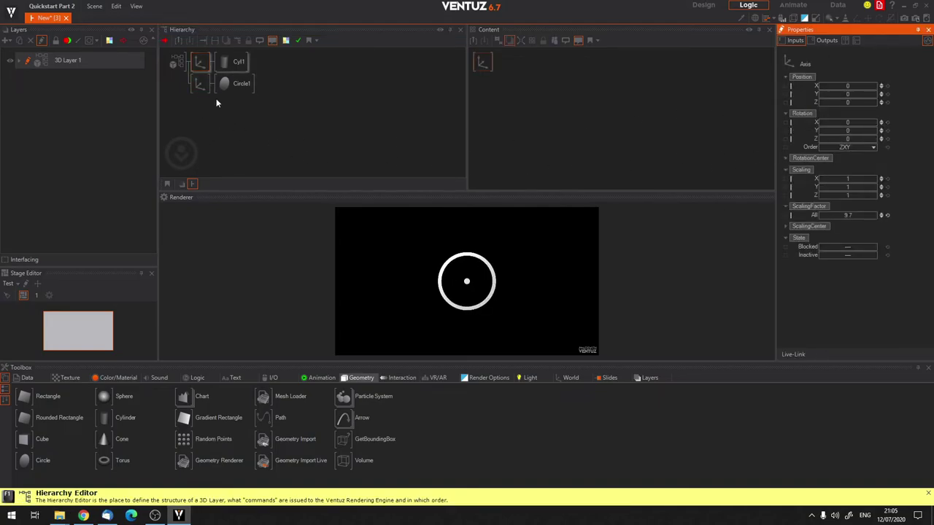
Set the ScalingFactor of the Circle's Axis to 7.12 so the Circle sits inside the ring.
left_click(200, 83)
left_click_drag(846, 216, 880, 218)
Set the X rotation of the Cylinder's Axis to 70.
left_click(200, 62)
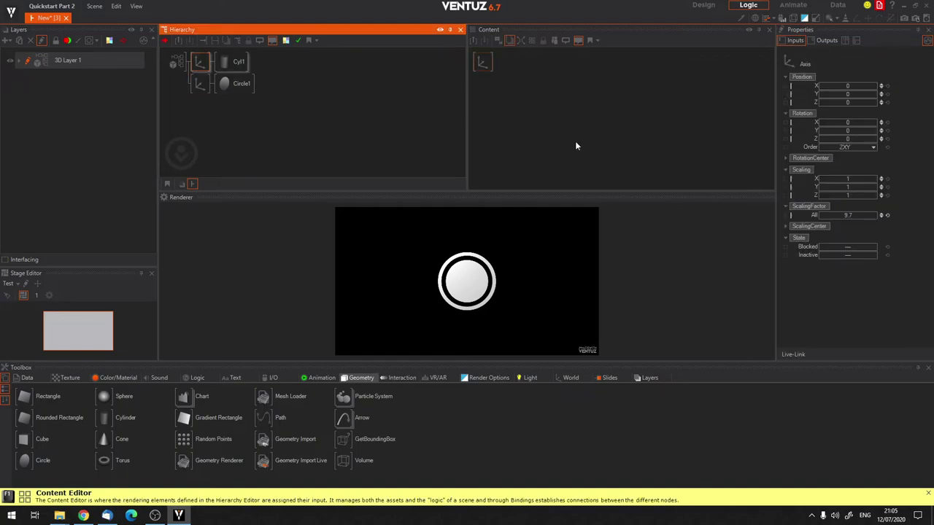
left_click_drag(843, 122, 869, 125)
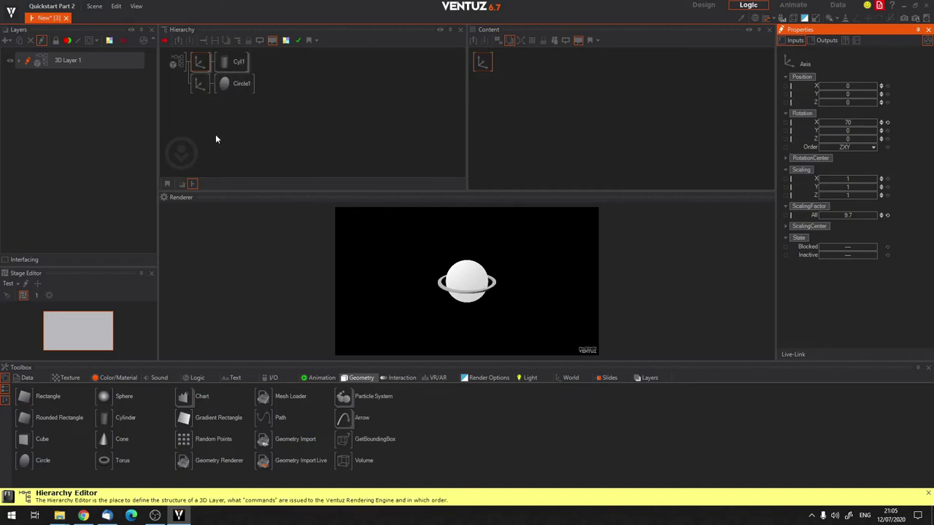
Examine the two parallel branches and compare which Axis node affects Cyl1 and which affects Circle1.
left_click(199, 59)
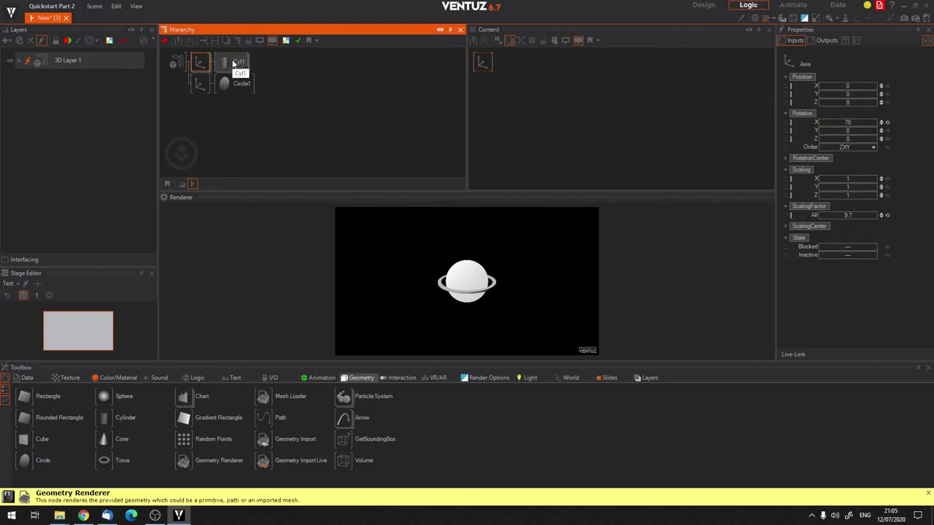
left_click(238, 65)
left_click(206, 102)
left_click(198, 84)
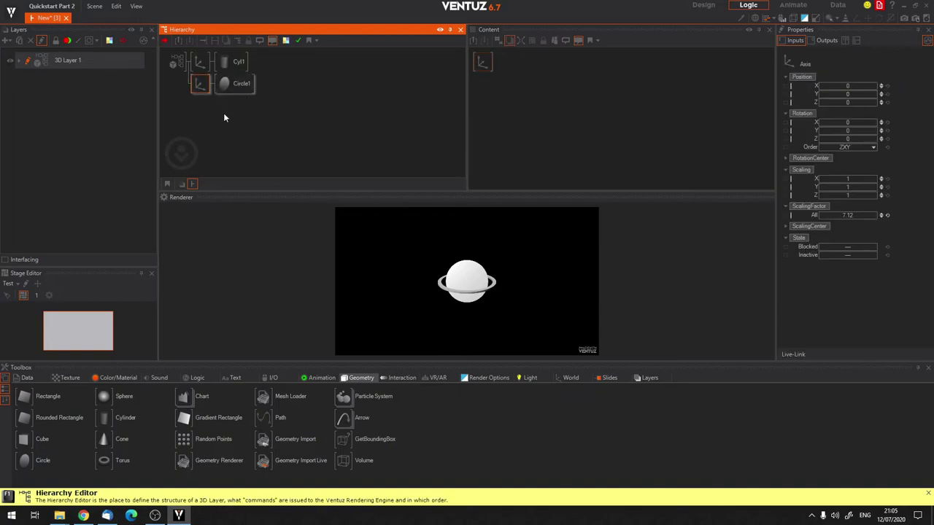
left_click(223, 111)
left_click(201, 58)
left_click(224, 83)
left_click(197, 60)
left_click(226, 61)
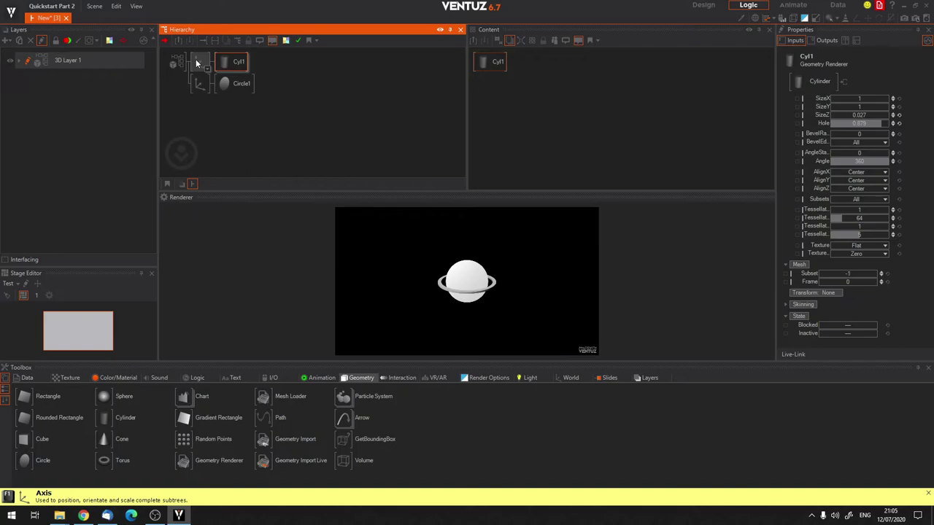
left_click(209, 135)
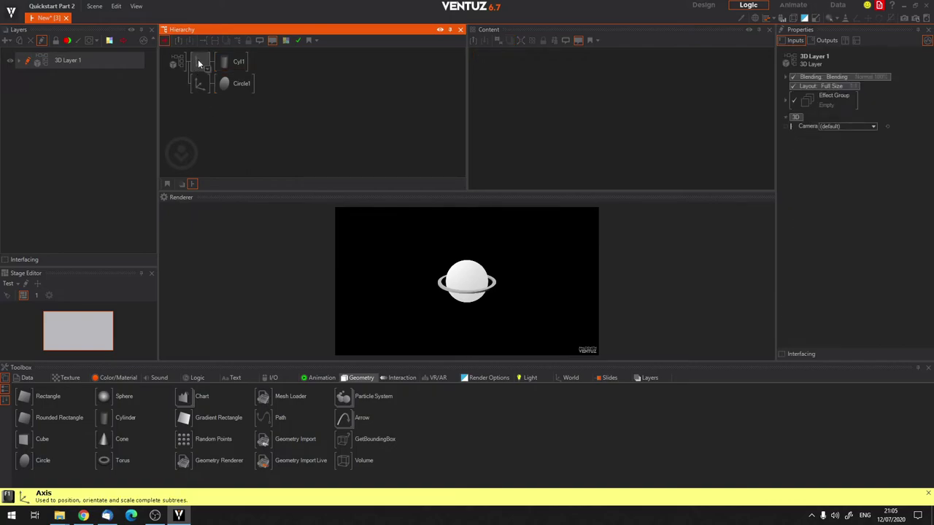
left_click(199, 63)
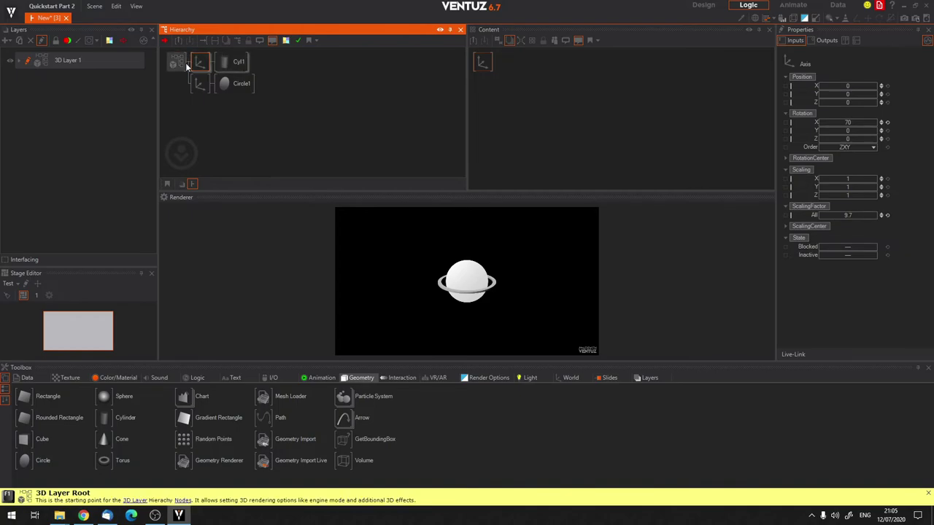
left_click(236, 63)
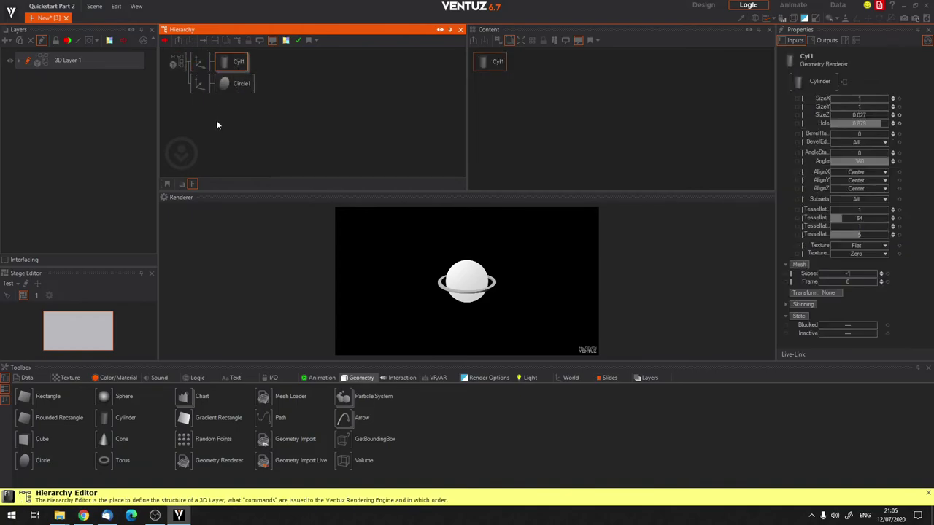
left_click(215, 120)
left_click(197, 86)
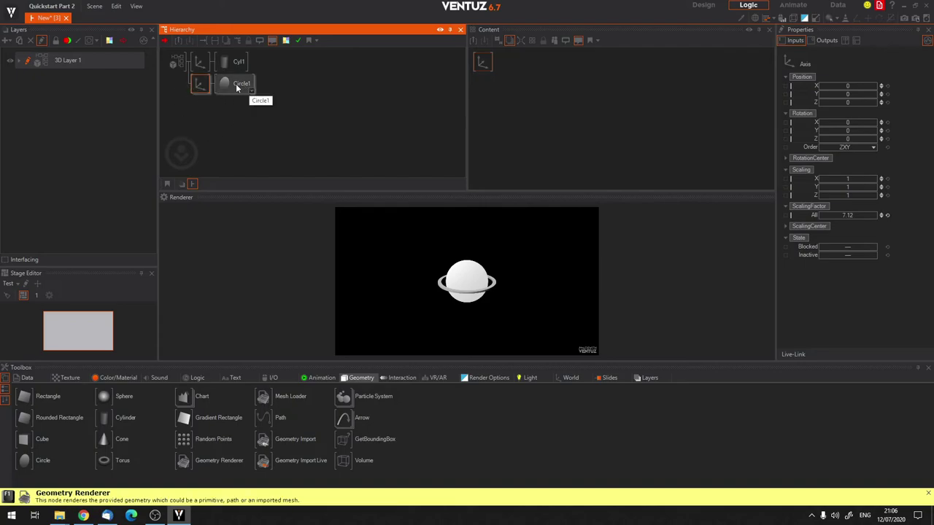
left_click(210, 134)
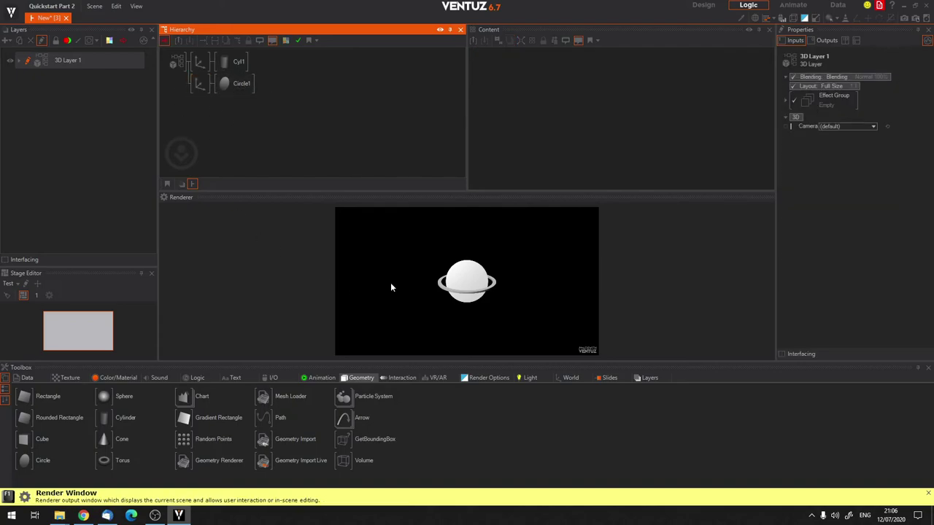
Nest the Circle's Axis branch under the Cylinder's Axis and move it back out as a parallel branch.
left_click(197, 85)
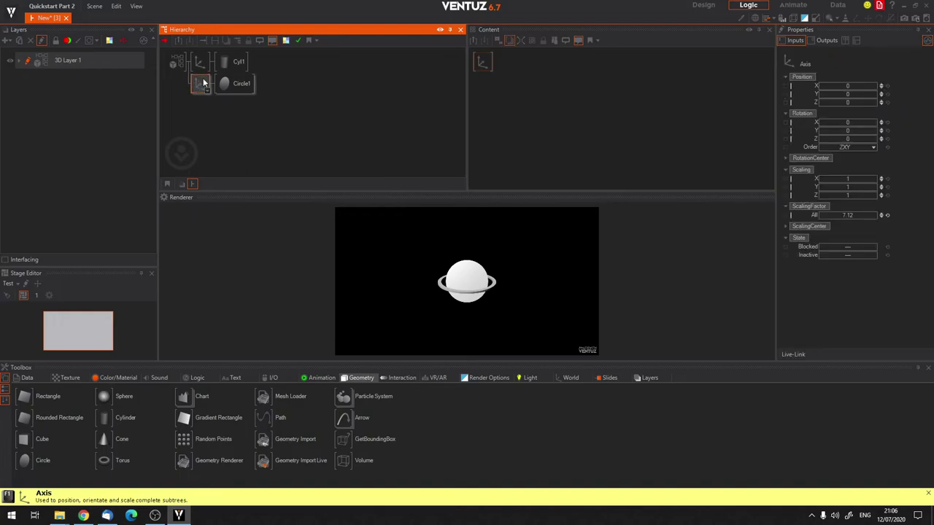
left_click_drag(200, 84, 226, 69)
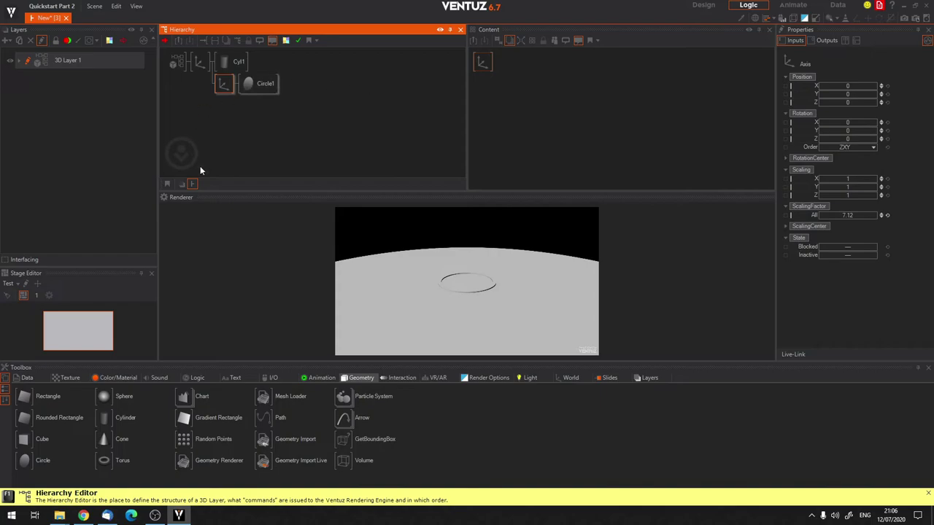
left_click_drag(220, 86, 199, 69)
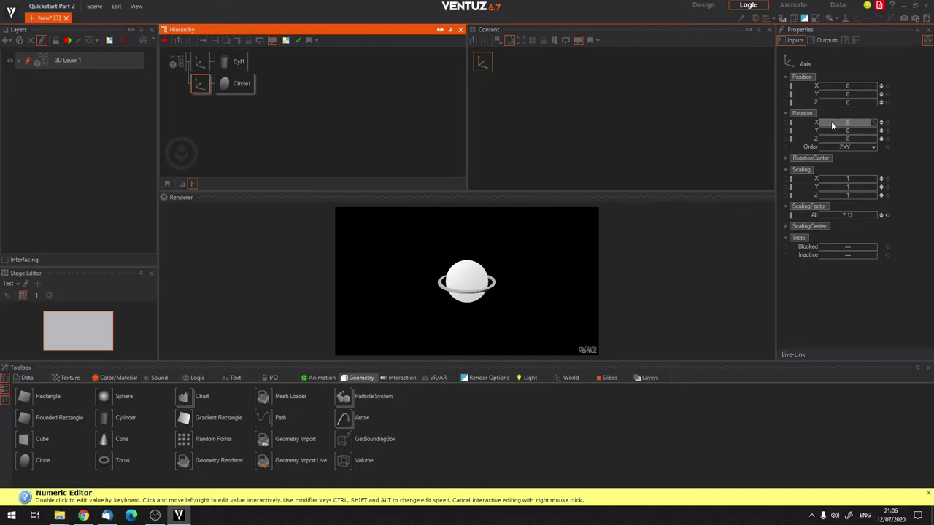
Try changing the X rotation of the Circle's Axis interactively and cancel the change.
left_click_drag(843, 123, 852, 125)
right_click(851, 125)
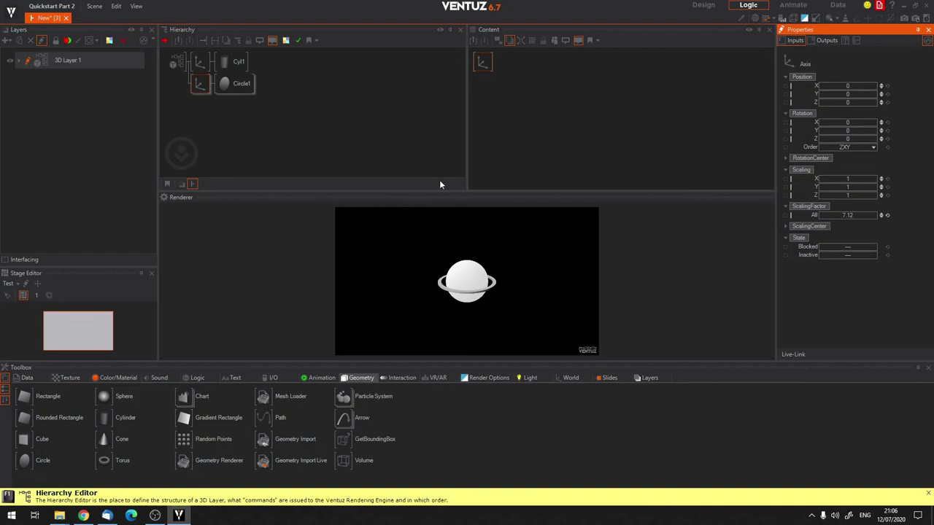
left_click(209, 130)
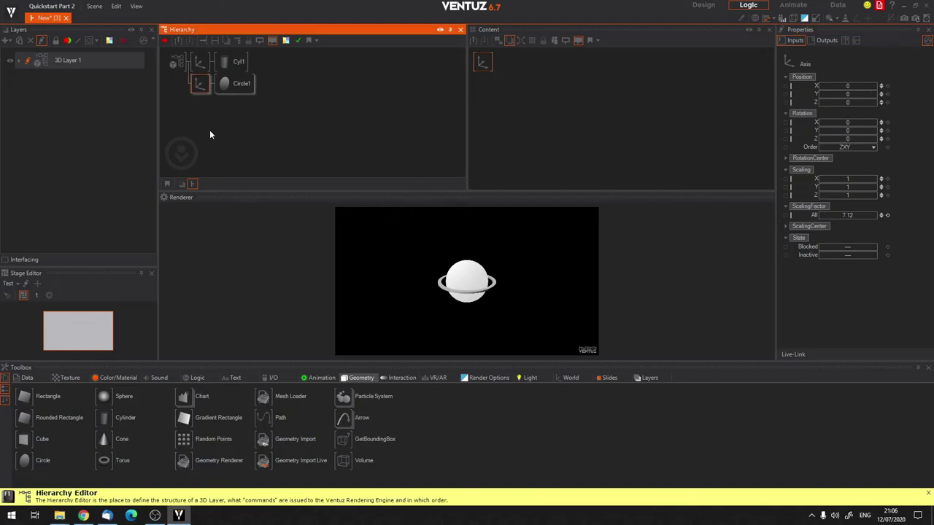
Try an X rotation of 57 on the Cylinder's Axis and set it back to 70.
left_click(200, 62)
left_click_drag(848, 124, 846, 127)
double_click(846, 127)
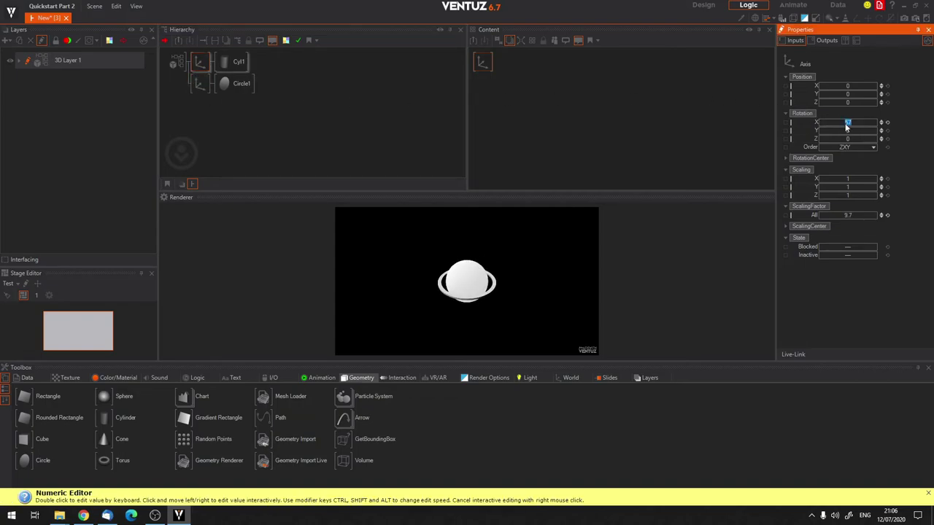
type("70")
key("Return")
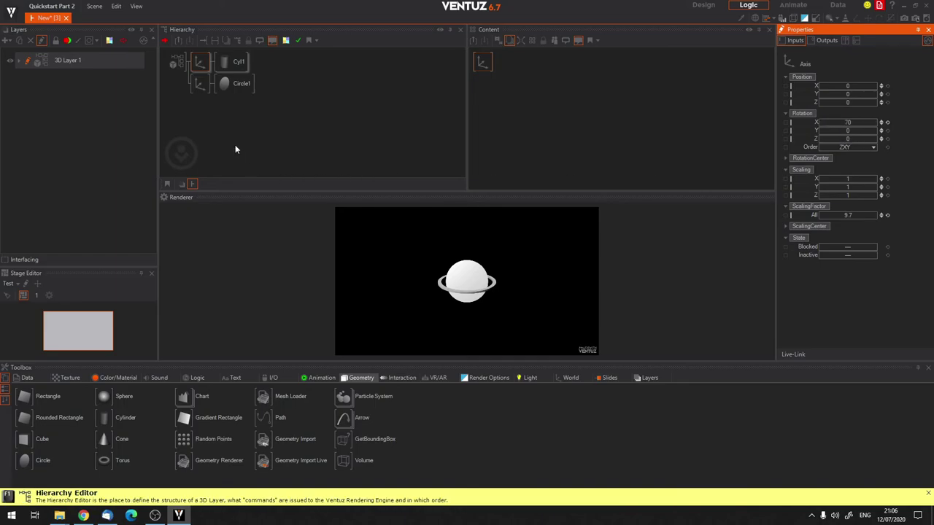
Move the Circle's Axis branch under the first Axis, below Cyl1 in the Hierarchy.
left_click(236, 150)
left_click(201, 85)
mouse_move(211, 84)
left_mouse_down()
mouse_move(226, 69)
mouse_move(227, 81)
left_mouse_up()
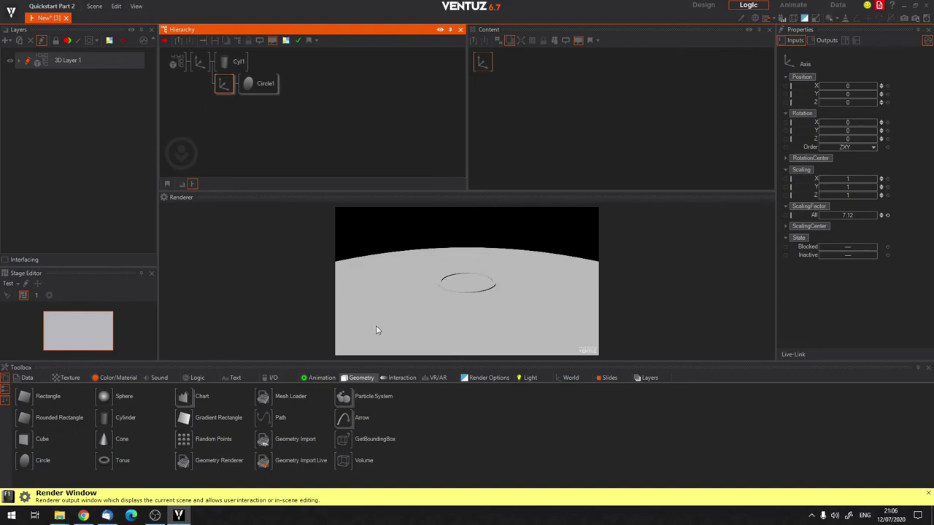
Compare the rotation and ScalingFactor of the parent Axis with those of the Circle's nested Axis.
left_click(200, 62)
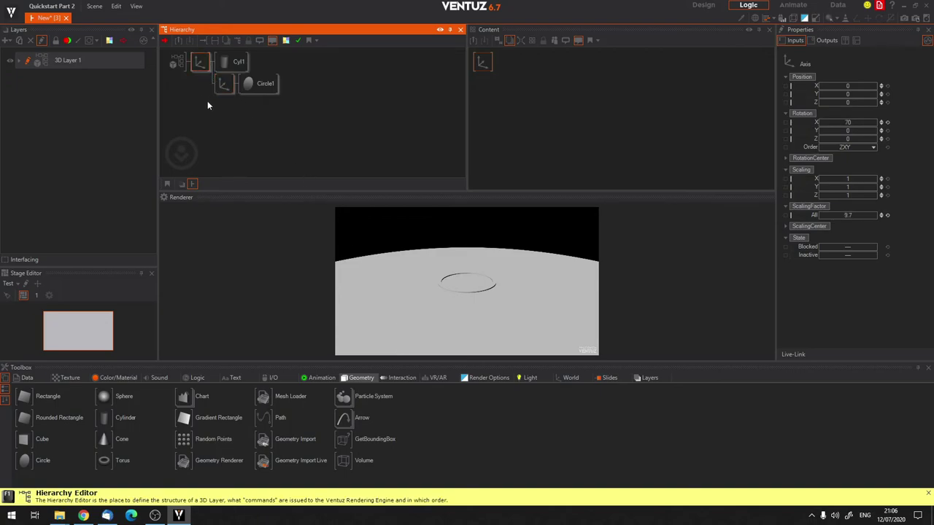
left_click(229, 62)
left_click(200, 63)
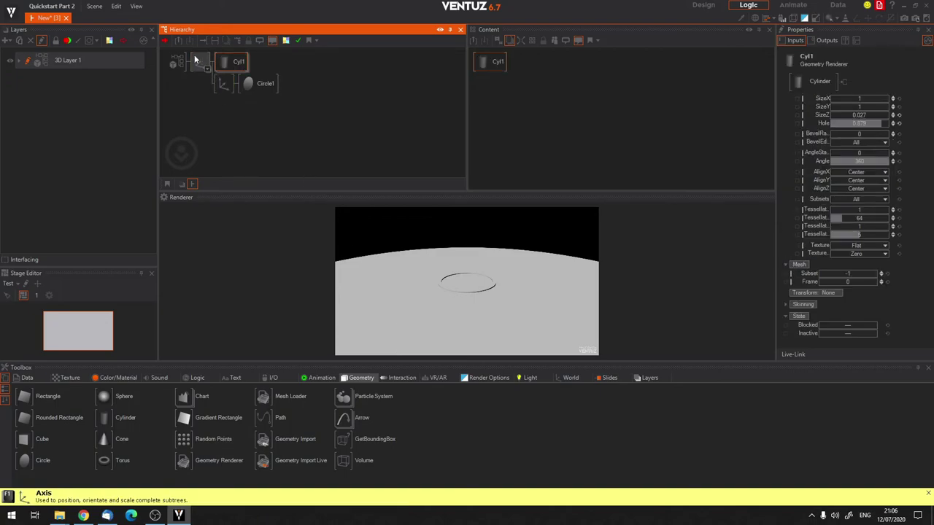
left_click(223, 88)
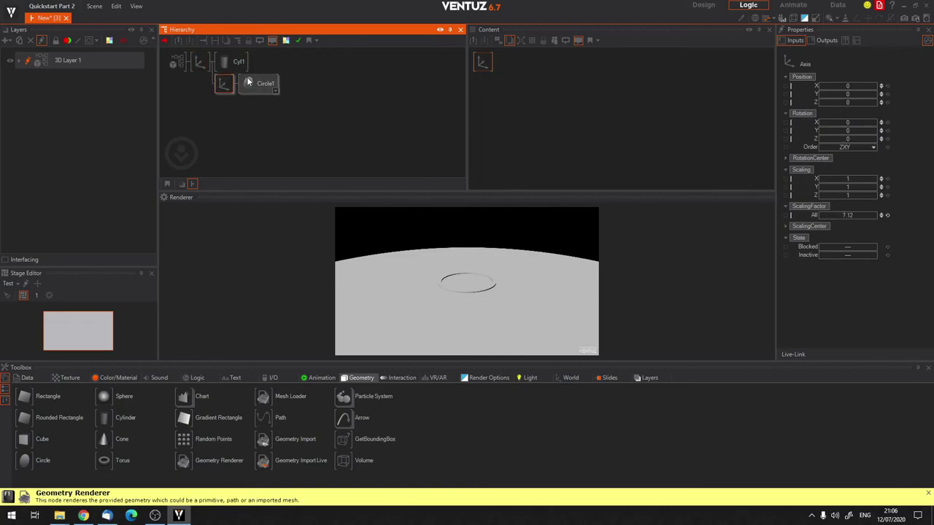
left_click(195, 63)
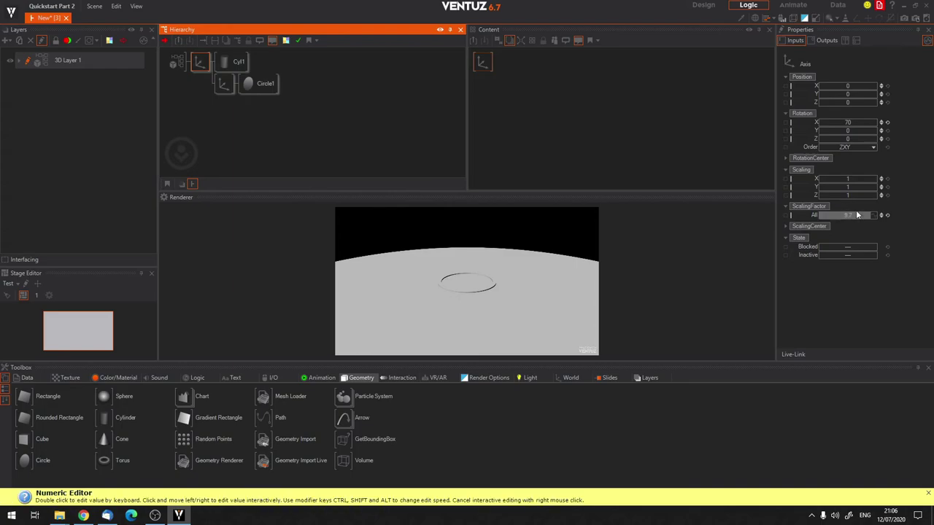
left_click(224, 85)
left_click(200, 63)
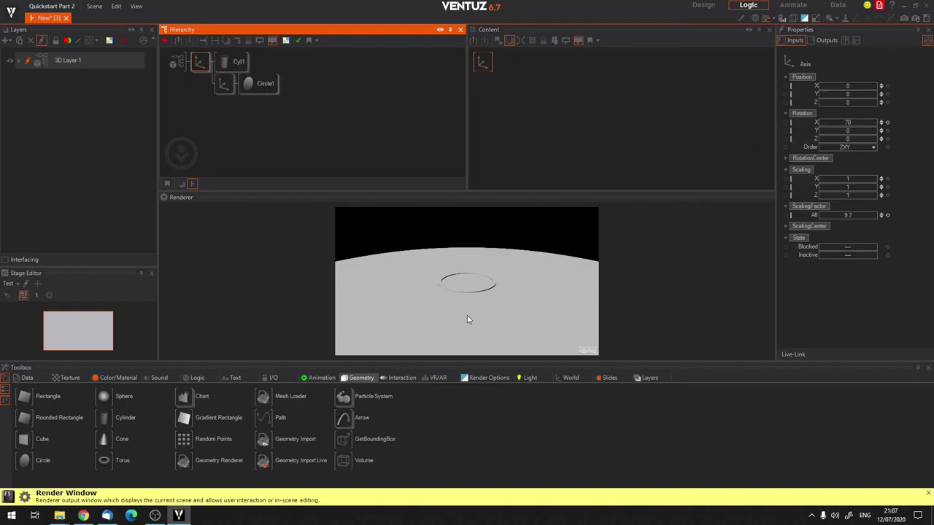
Reset the ScalingFactor of the Circle's nested Axis to its default of 1.
left_click(223, 83)
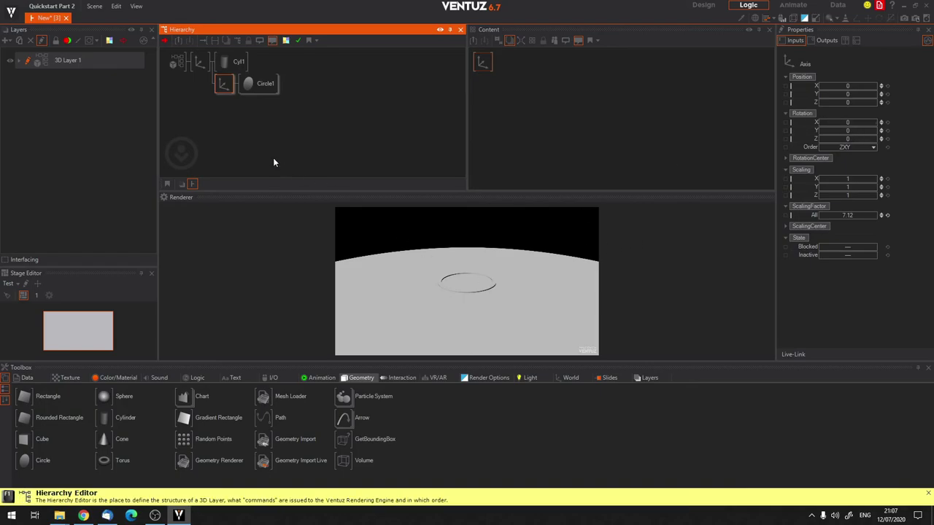
left_click(887, 215)
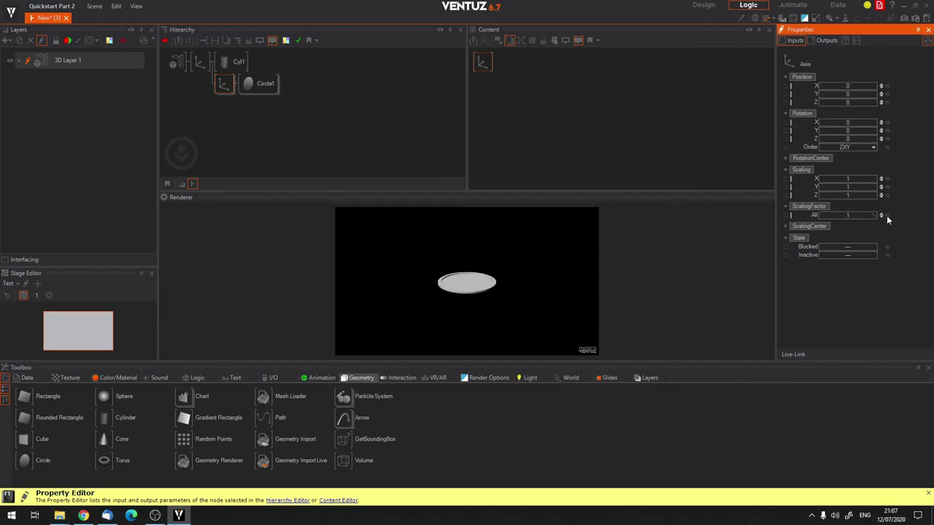
Set the parent Axis to a ScalingFactor of 18.5 and an X rotation of 57.
left_click(199, 62)
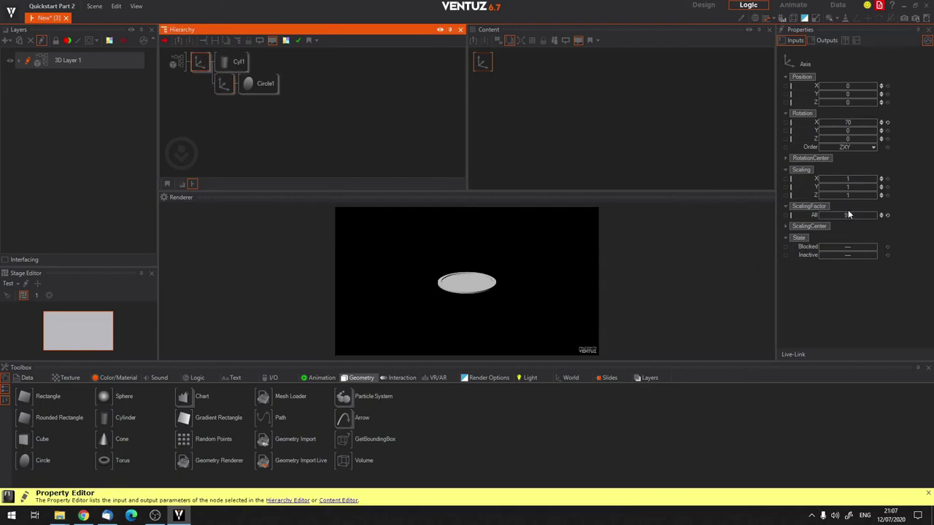
left_click_drag(853, 213, 872, 217)
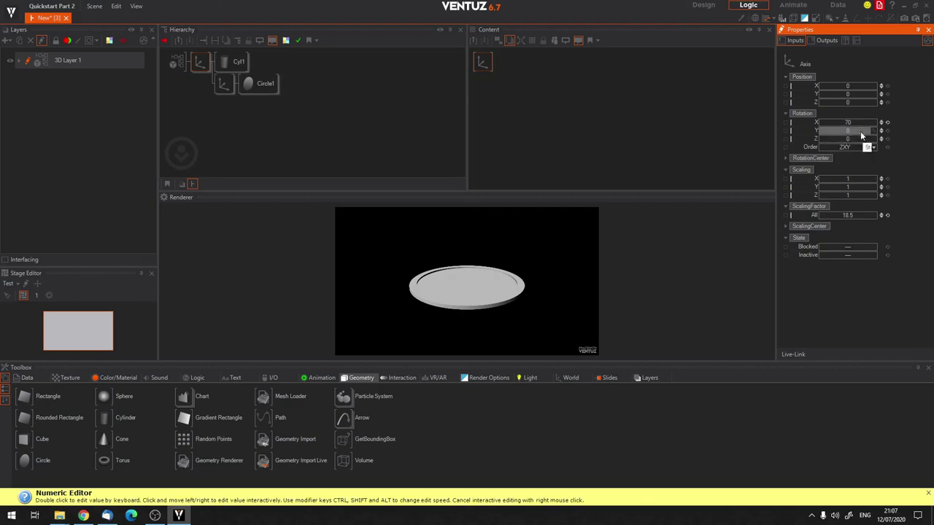
left_click_drag(844, 123, 843, 125)
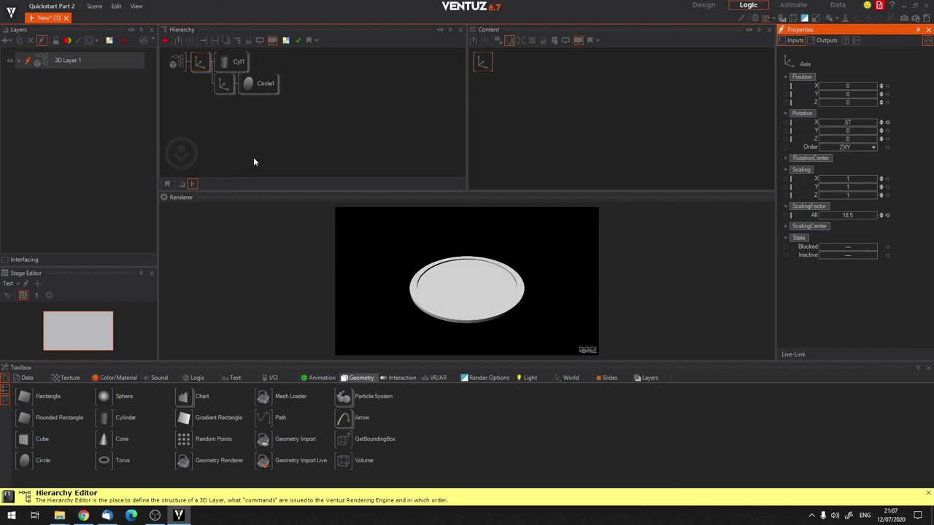
Offset the Circle from the ring by setting its nested Axis to a Z position of -0.382.
left_click(238, 65)
left_click(251, 85)
left_click(225, 82)
mouse_move(848, 94)
left_mouse_down()
mouse_move(834, 104)
mouse_move(848, 102)
left_mouse_up()
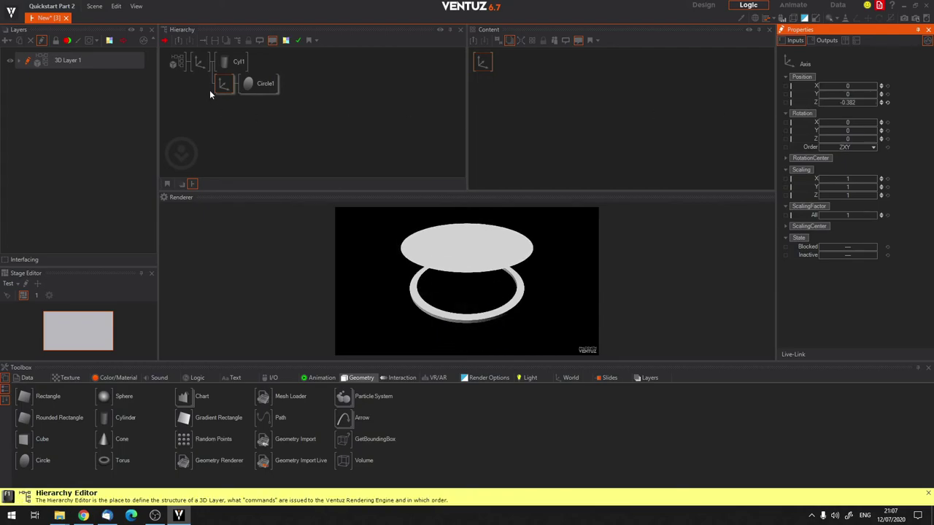
Rotate the ring and Circle together by setting the parent Axis's X rotation to 43.
left_click(201, 66)
mouse_move(848, 124)
left_mouse_down()
mouse_move(820, 126)
mouse_move(846, 126)
left_mouse_up()
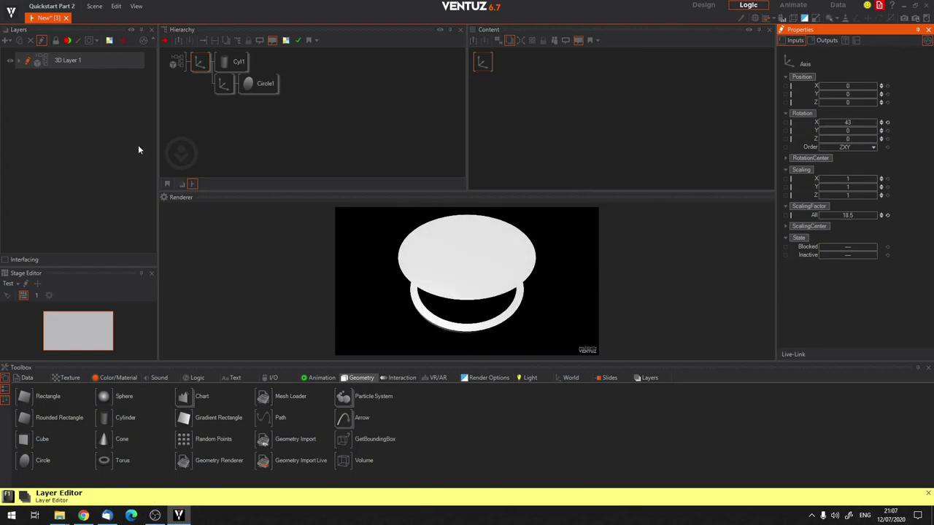
left_click(226, 150)
Examine the nested hierarchy, checking how the parent Axis, Cyl1, the nested Axis and Circle1 relate.
left_click(218, 83)
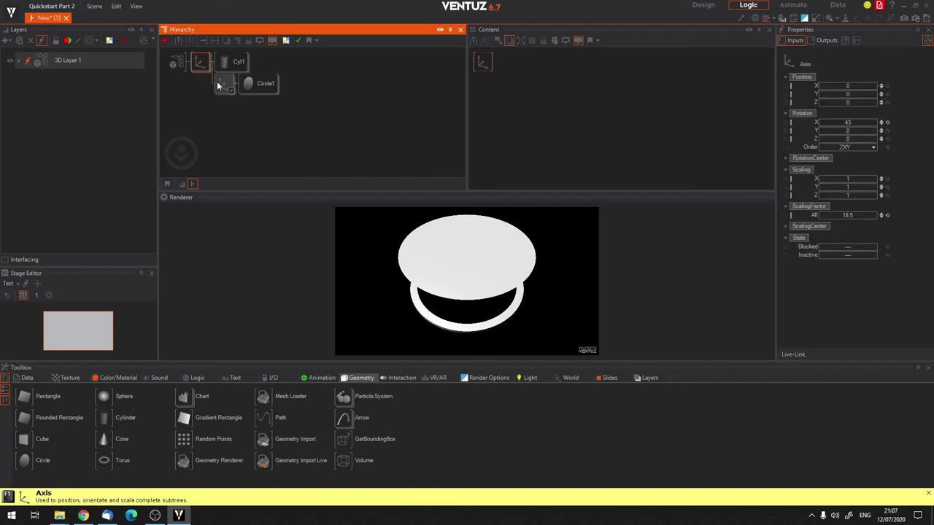
left_click(223, 61)
left_click(254, 84)
left_click(224, 121)
left_click(223, 84)
left_click(223, 61)
left_click(199, 61)
left_click(198, 137)
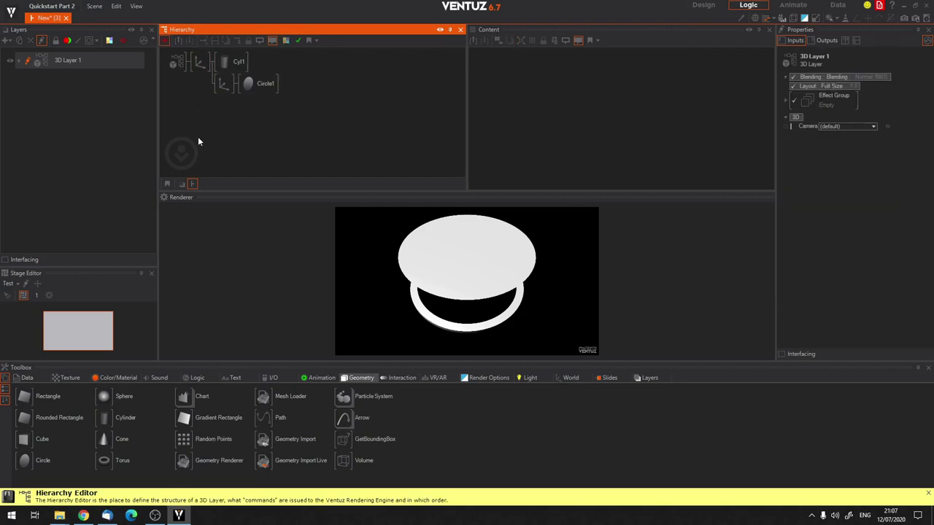